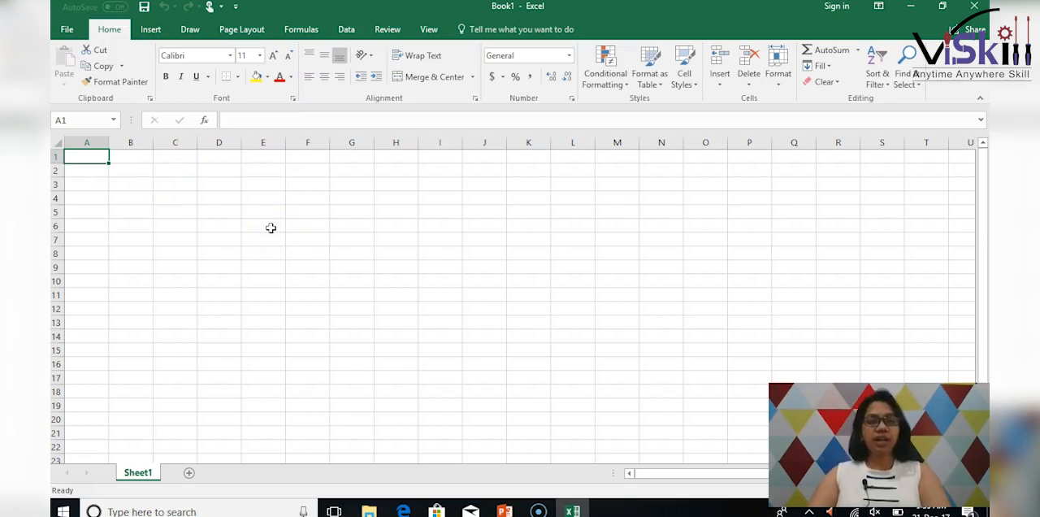
# Enter the sample words "Apple" in cell B3 and "Orange" in cell C3.
pyautogui.click(303, 28)
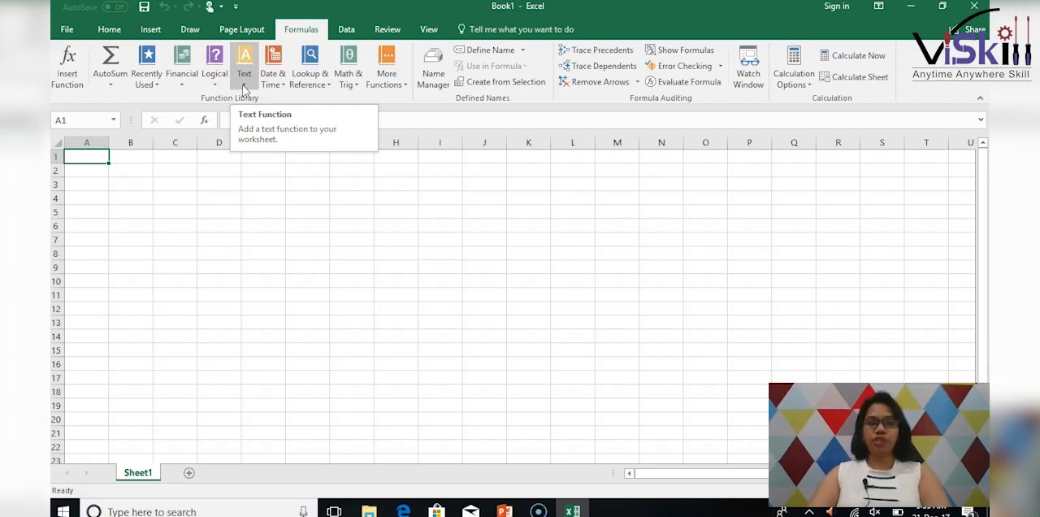
pyautogui.click(130, 184)
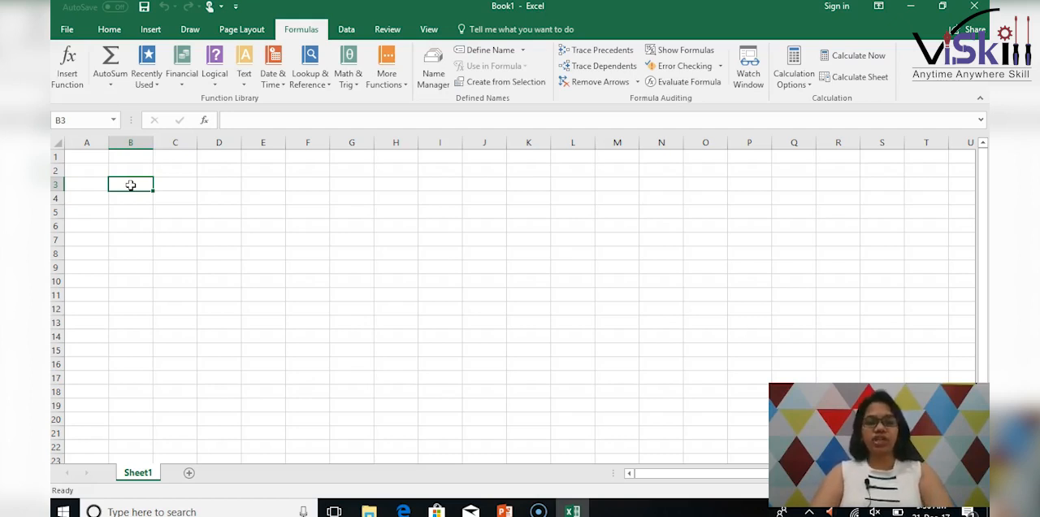
pyautogui.write('Appl')
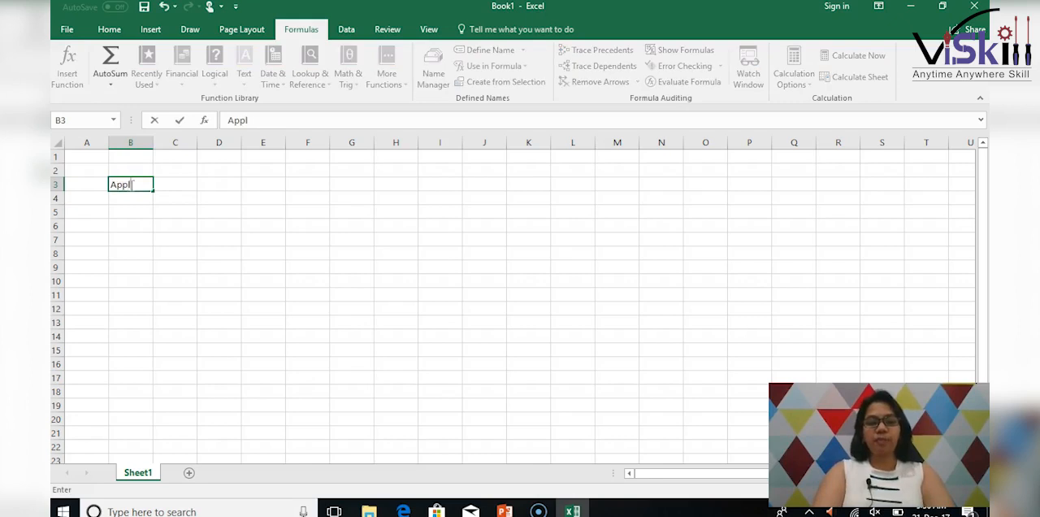
pyautogui.write('e')
pyautogui.press('Tab')
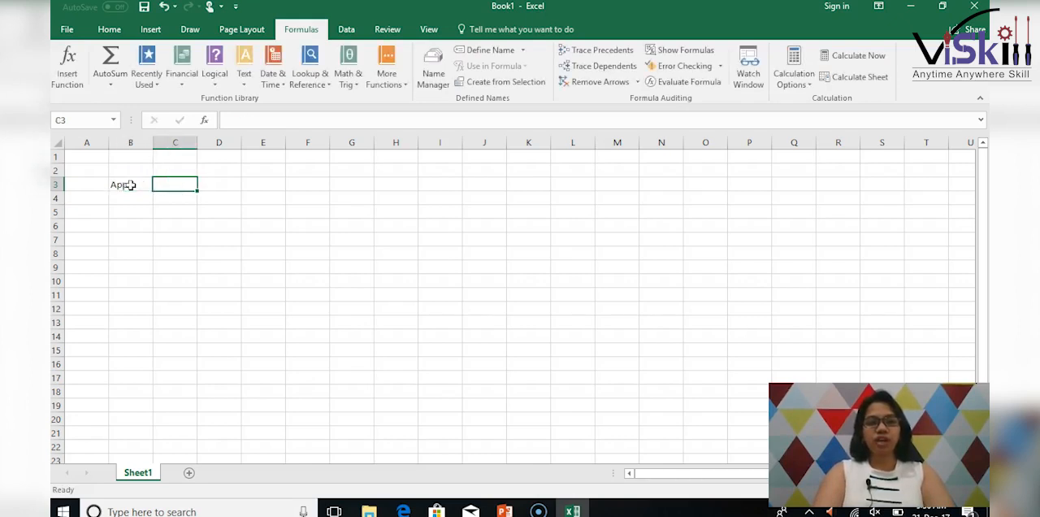
pyautogui.write('Orange')
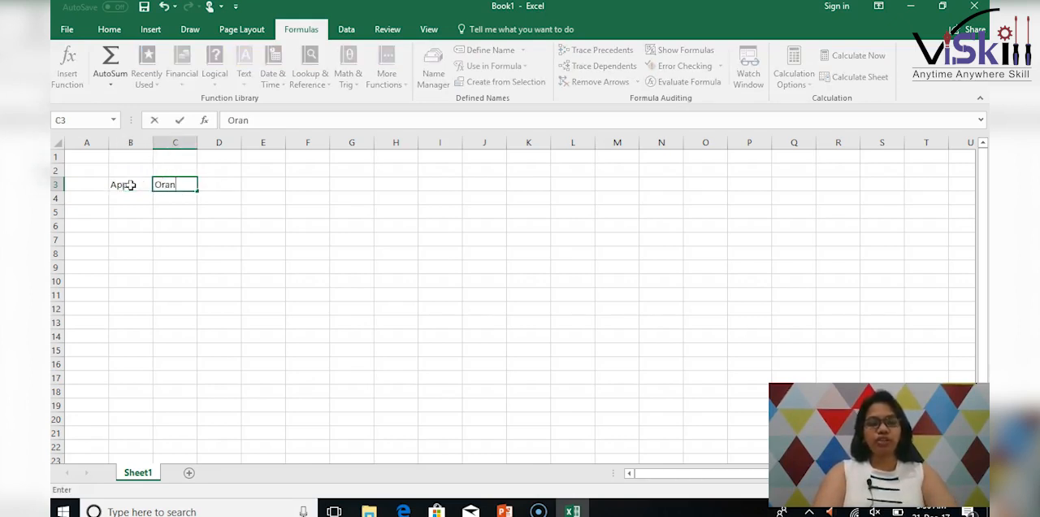
pyautogui.click(263, 184)
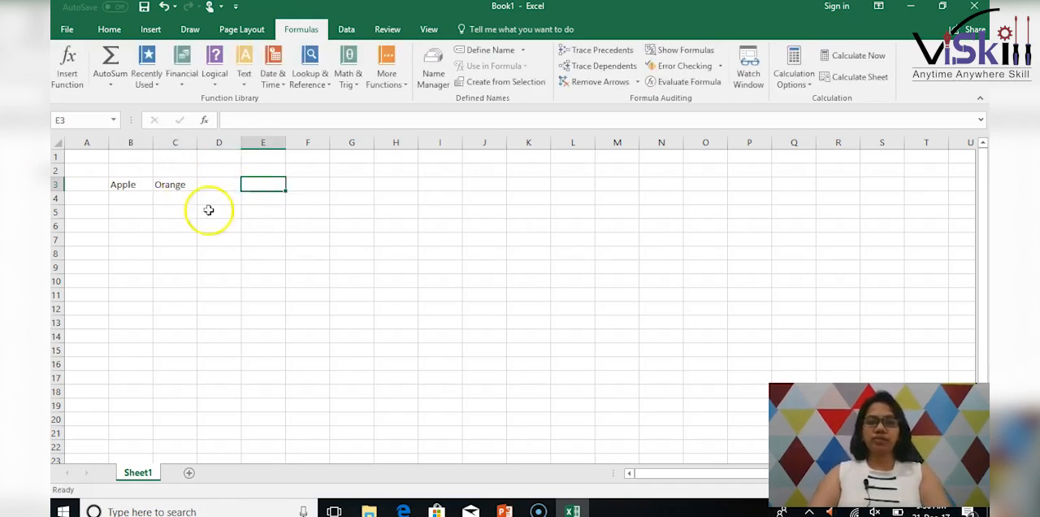
# Enter the number 1 in cell C1 as sample input for the text functions.
pyautogui.click(125, 213)
pyautogui.click(244, 83)
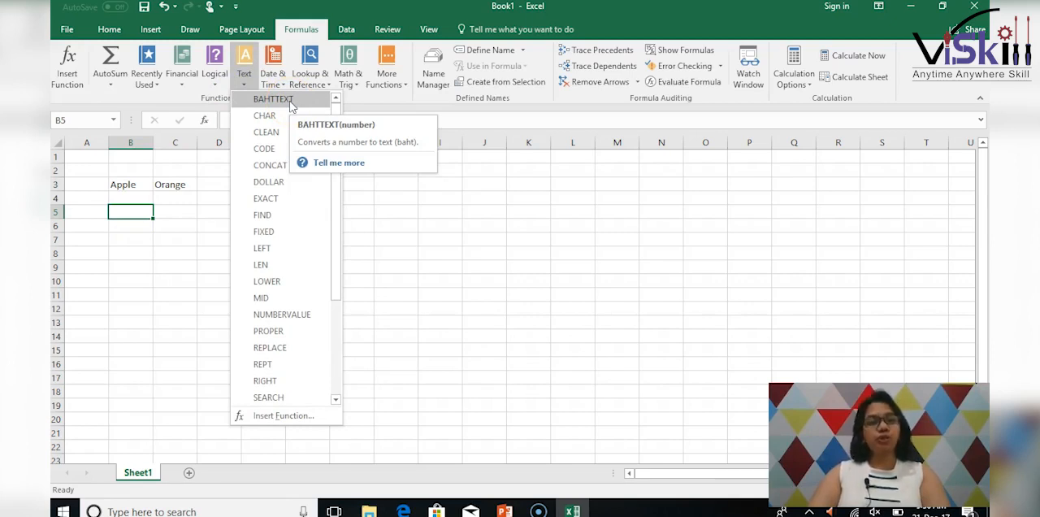
pyautogui.click(189, 158)
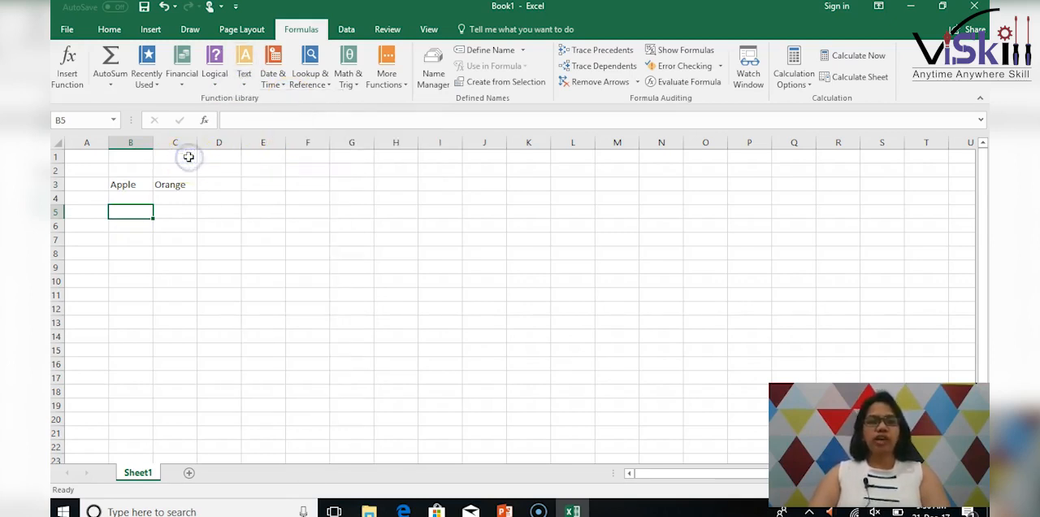
pyautogui.click(189, 156)
pyautogui.write('1')
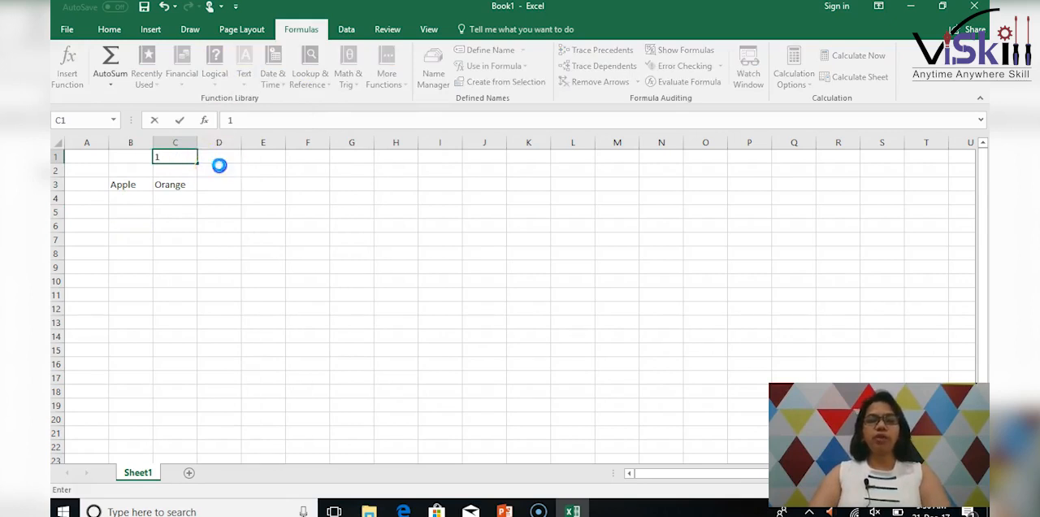
pyautogui.click(219, 166)
# Label cell D5 "Bahtext" and insert a BAHTTEXT function in E5 that converts the number in C1.
pyautogui.click(215, 212)
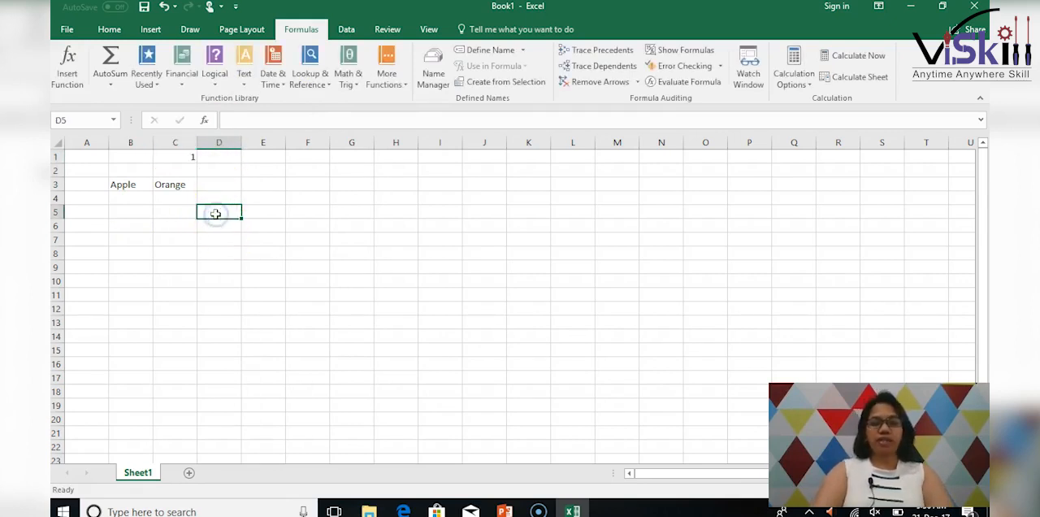
pyautogui.write('BallText')
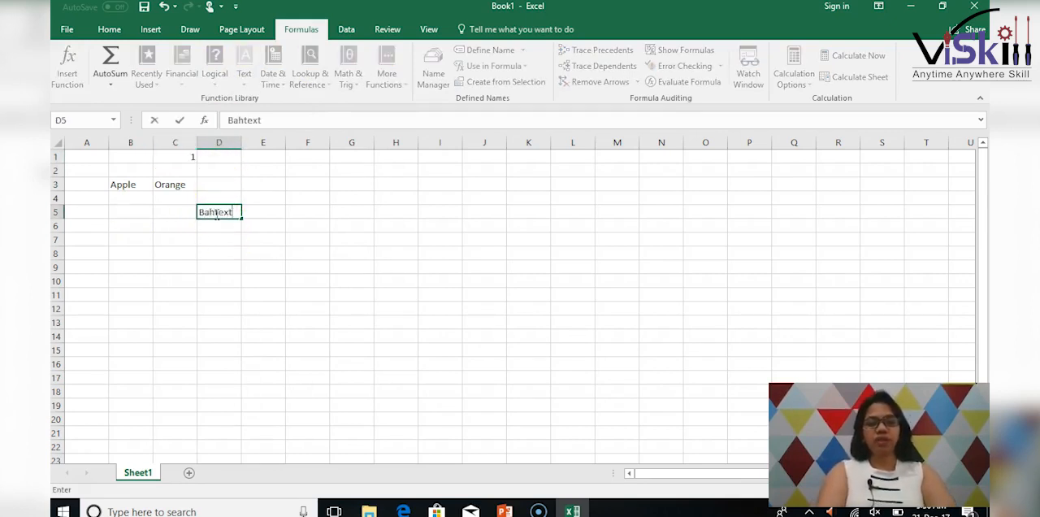
pyautogui.press('Tab')
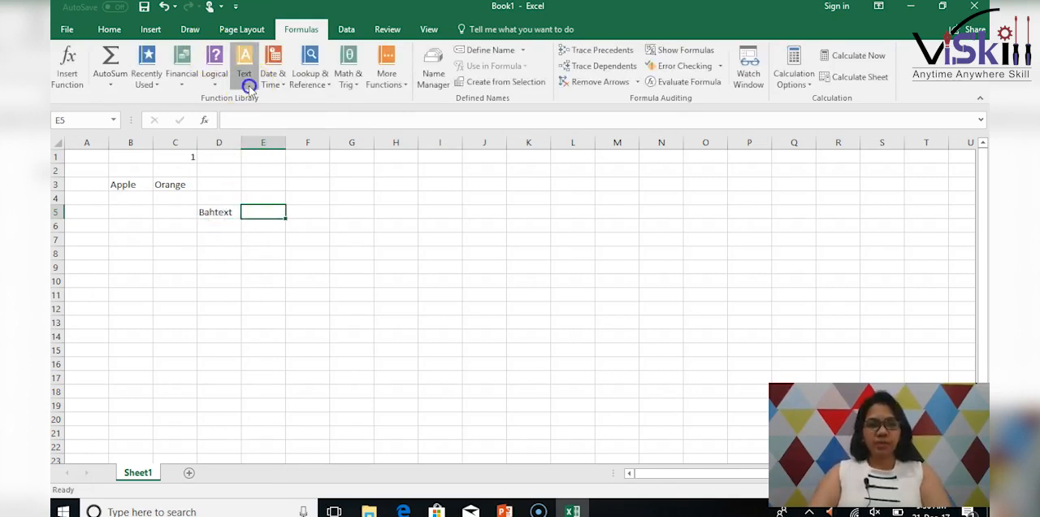
pyautogui.click(246, 76)
pyautogui.click(258, 98)
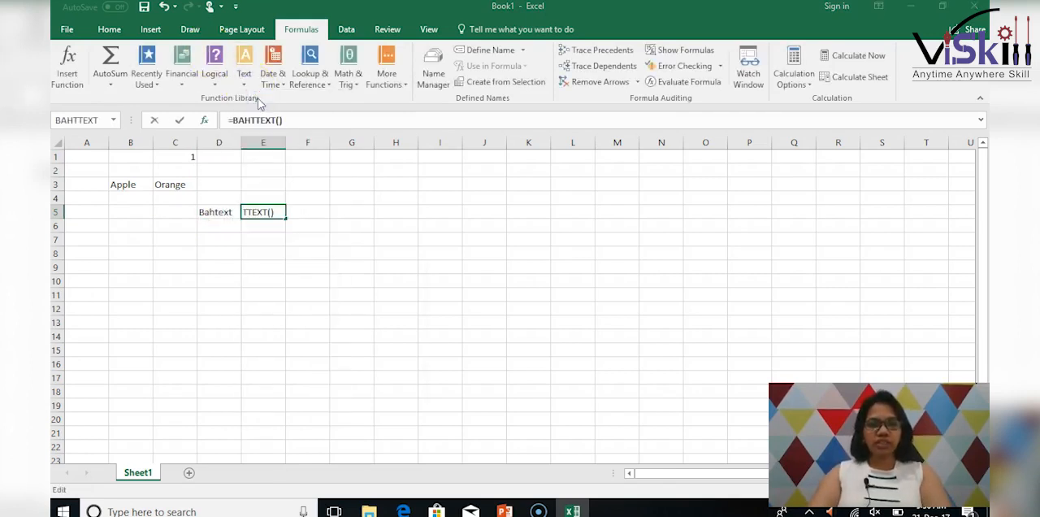
pyautogui.click(178, 155)
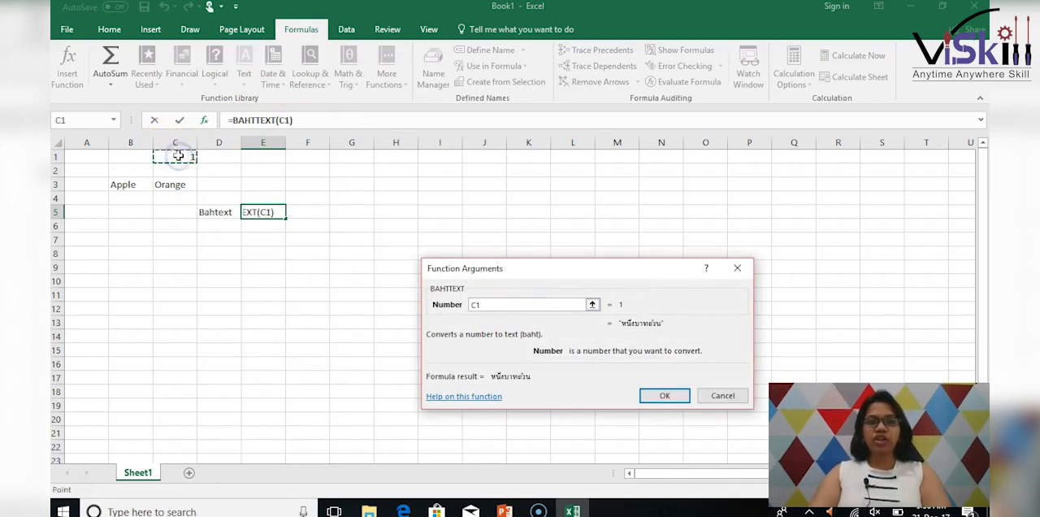
pyautogui.click(660, 396)
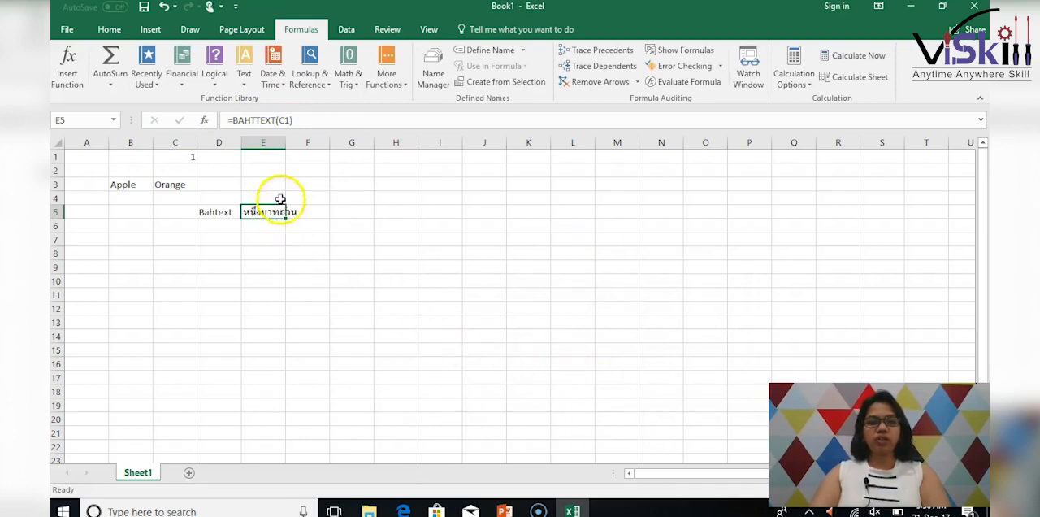
# Widen column E so that the Thai text in E5 fits within its cell.
pyautogui.moveTo(285, 142); pyautogui.dragTo(305, 141)
pyautogui.click(288, 281)
pyautogui.click(284, 212)
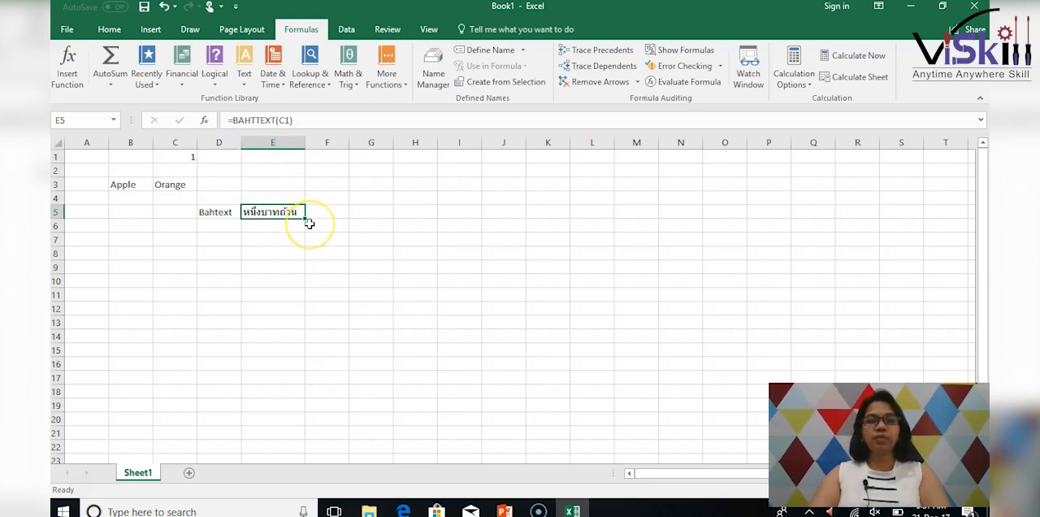
# Enter the label "Char" in cell D6, below the Bahtext label.
pyautogui.click(225, 226)
pyautogui.click(244, 81)
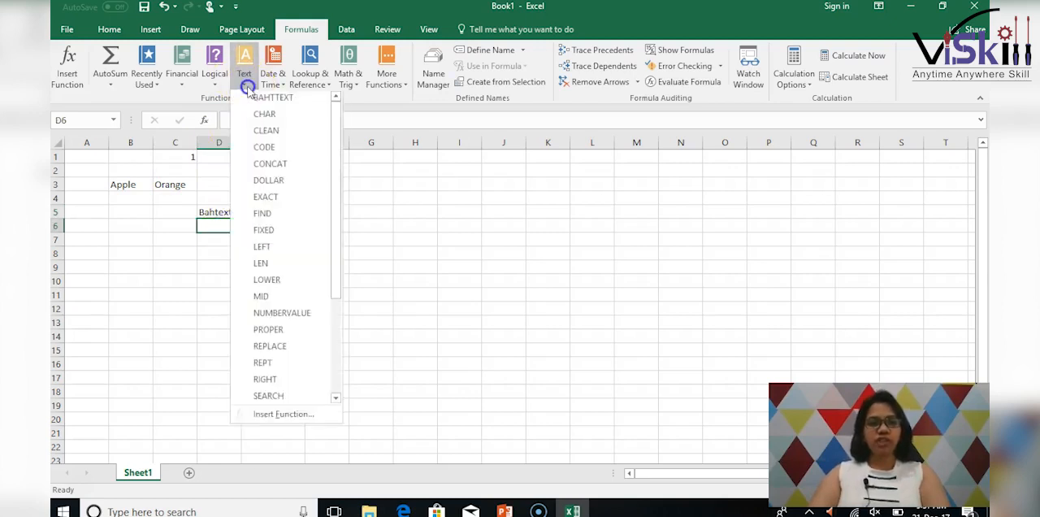
pyautogui.click(246, 92)
pyautogui.click(233, 231)
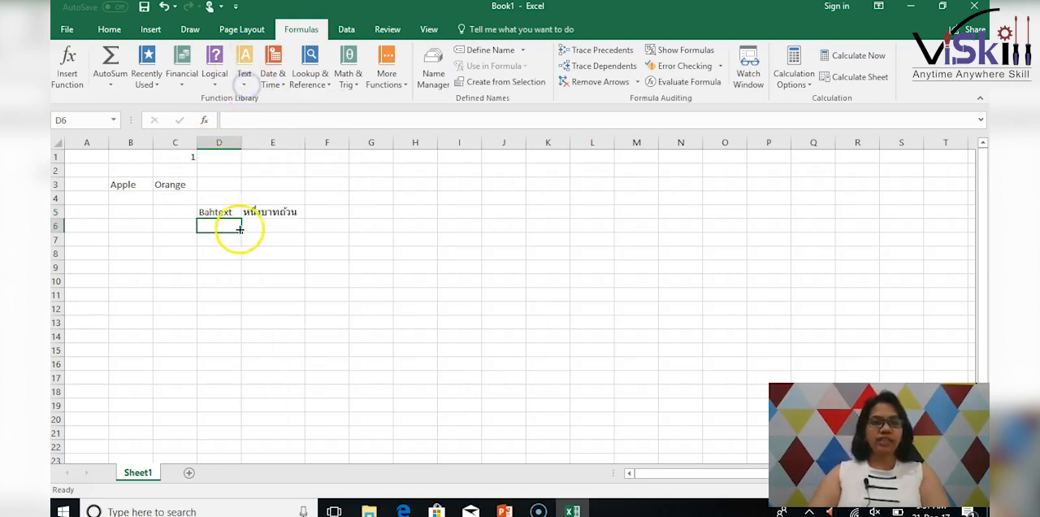
pyautogui.write('Char')
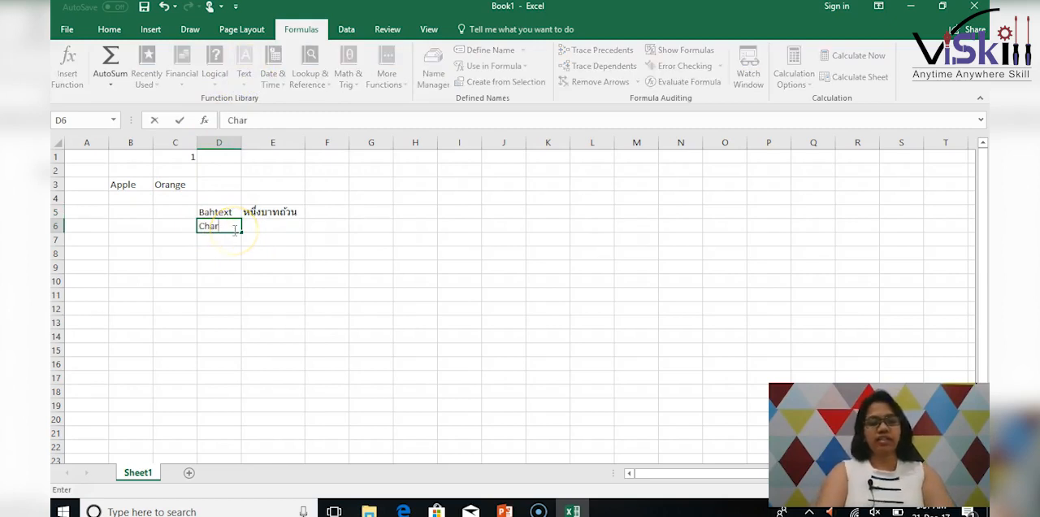
# Insert a CHAR function in cell E6 that takes its code number from C1.
pyautogui.click(278, 225)
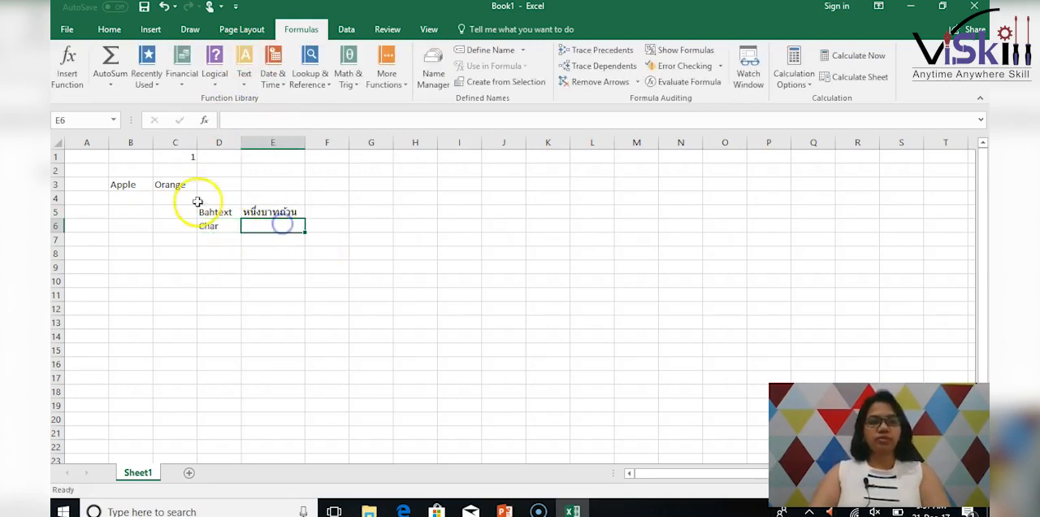
pyautogui.click(246, 85)
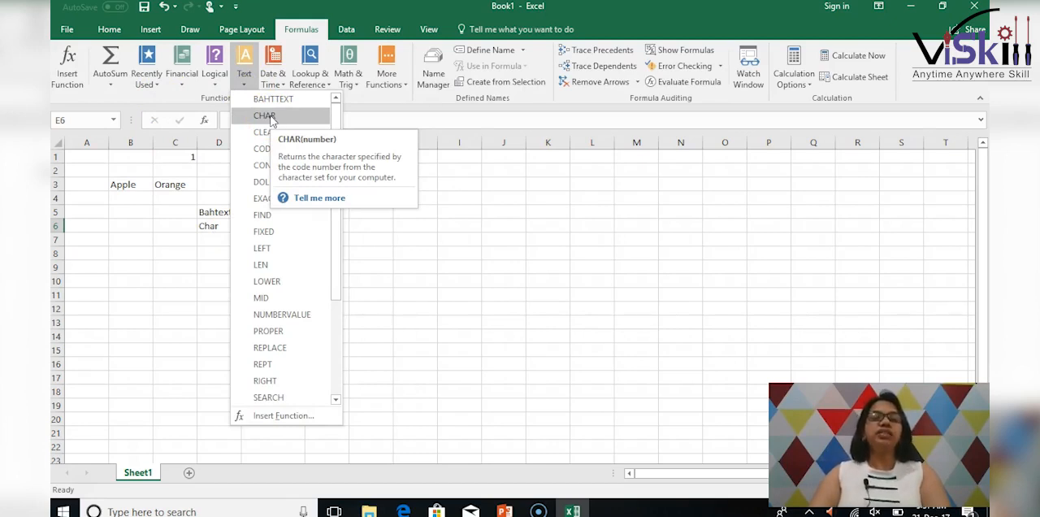
pyautogui.click(266, 116)
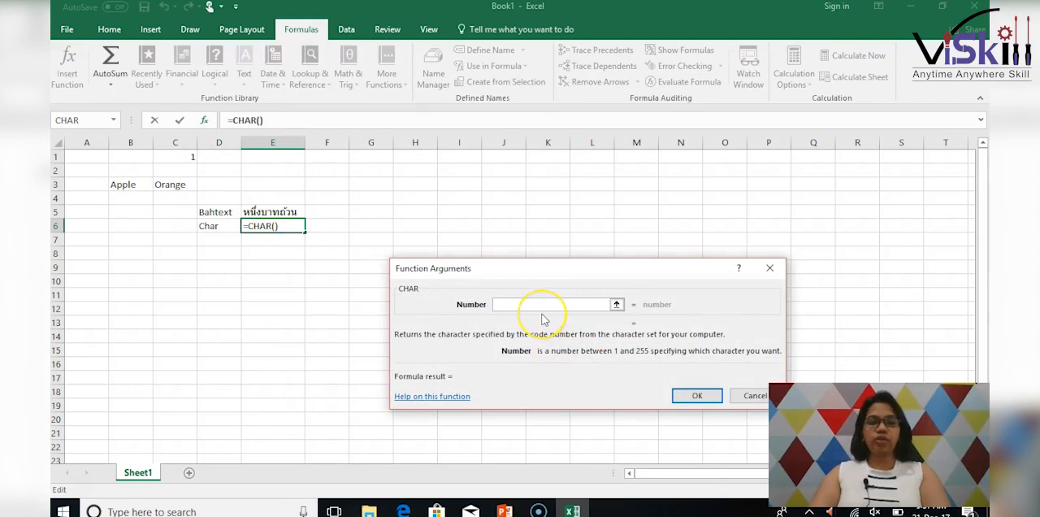
pyautogui.click(177, 158)
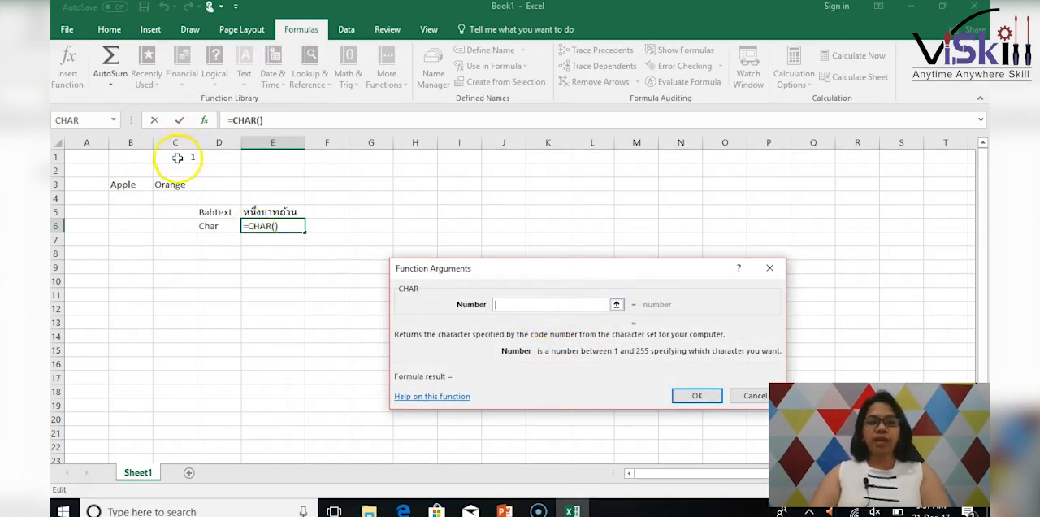
pyautogui.click(697, 396)
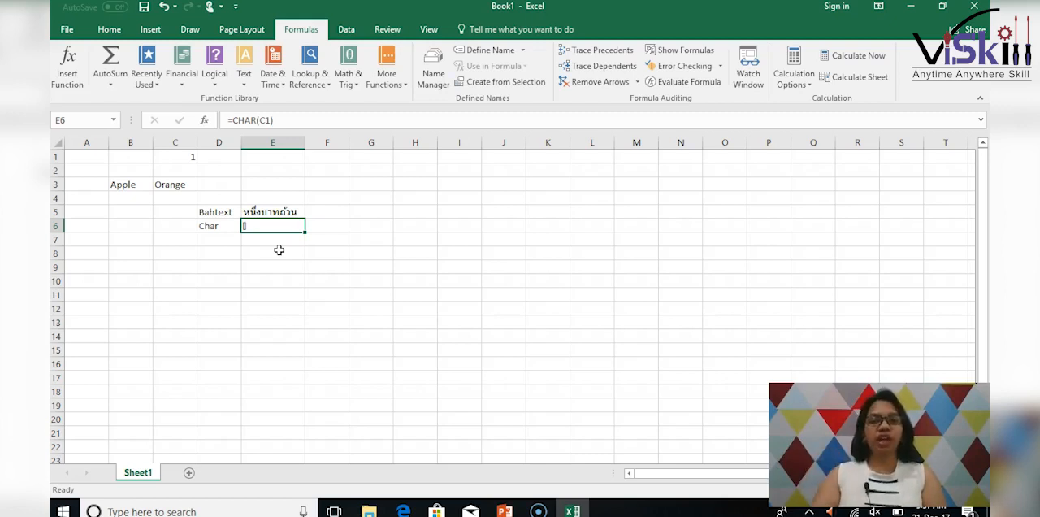
# Enter the note "ASCII" in cell J6, on the same row as the CHAR example.
pyautogui.click(501, 225)
pyautogui.write('A')
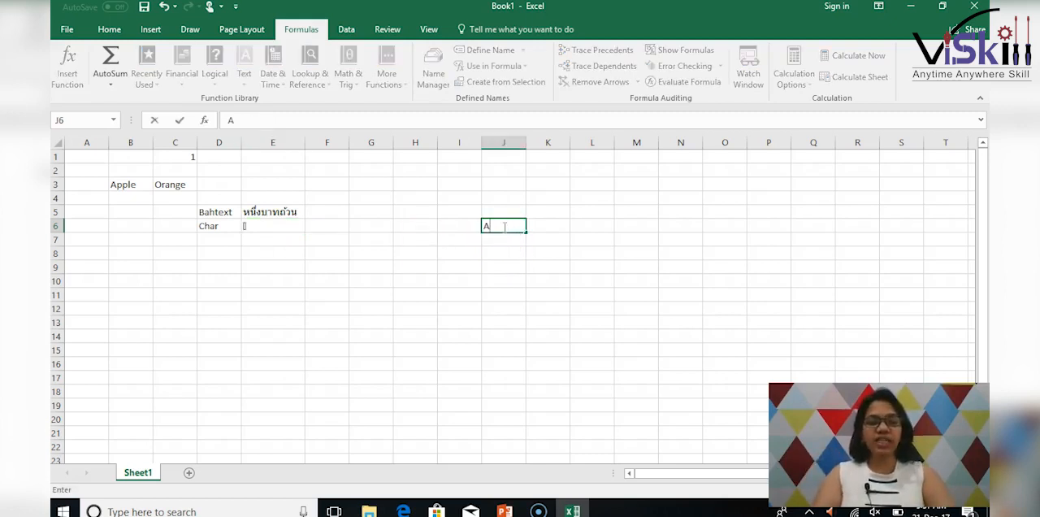
pyautogui.write('SCII')
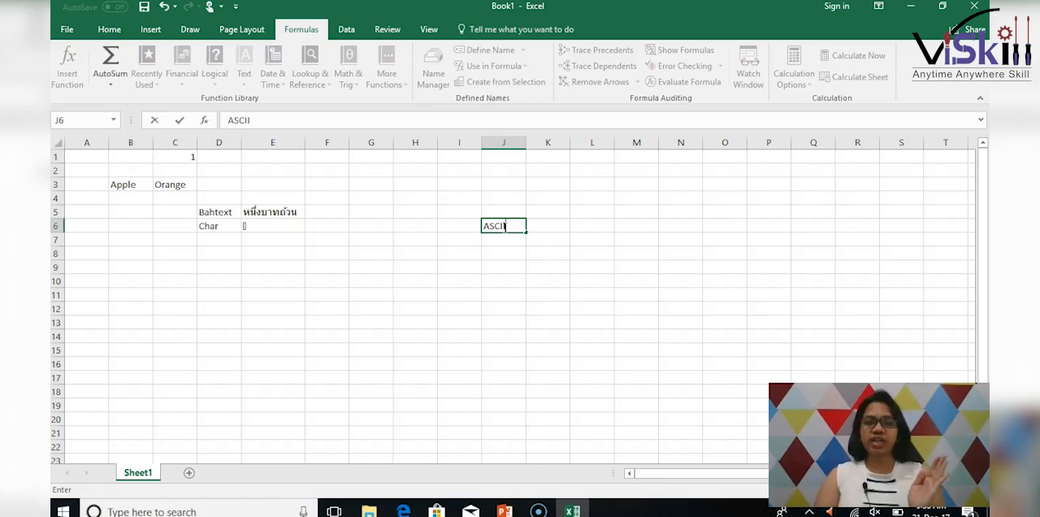
# Set the number in C1 to 24 and check the CHAR formula result in E6.
pyautogui.click(183, 157)
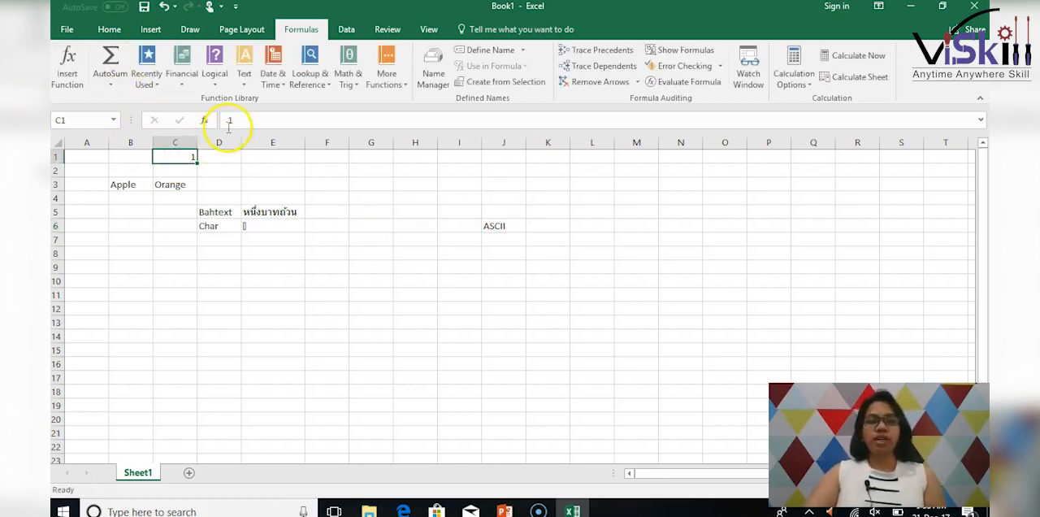
pyautogui.write('24')
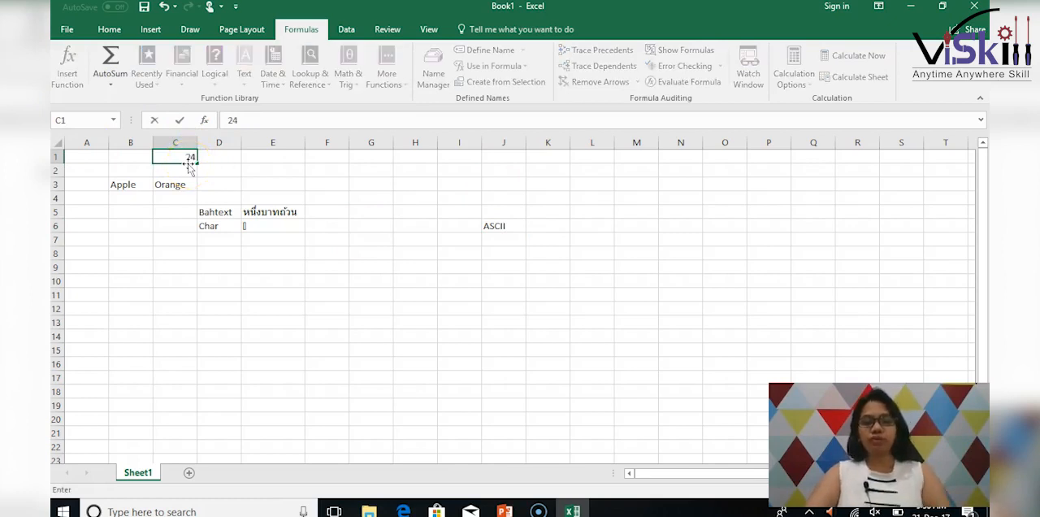
pyautogui.press('Return')
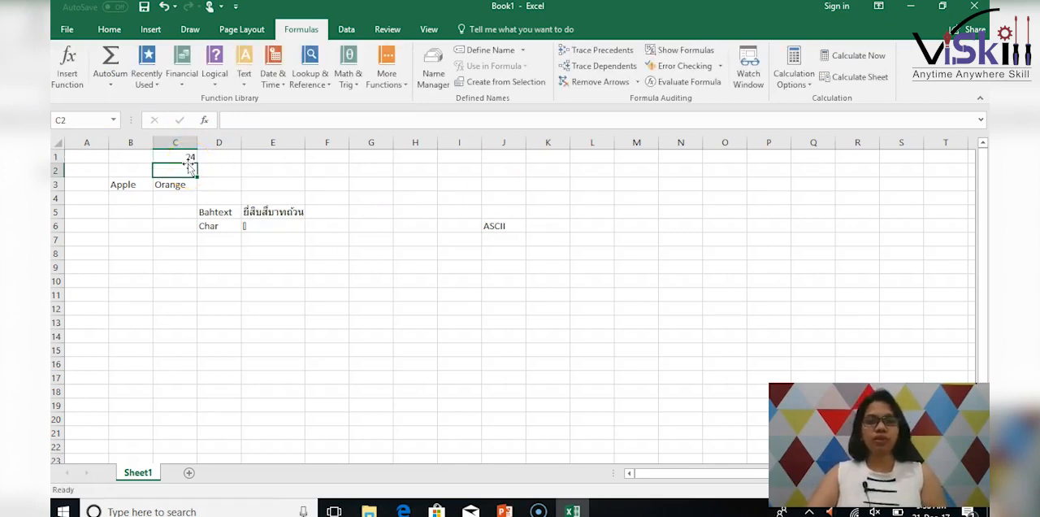
pyautogui.click(268, 229)
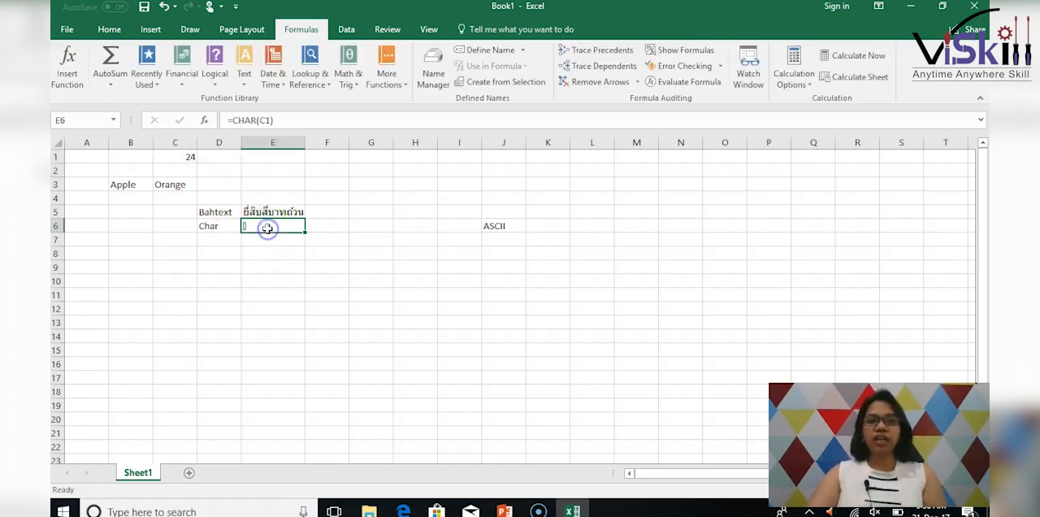
pyautogui.click(188, 156)
pyautogui.click(261, 225)
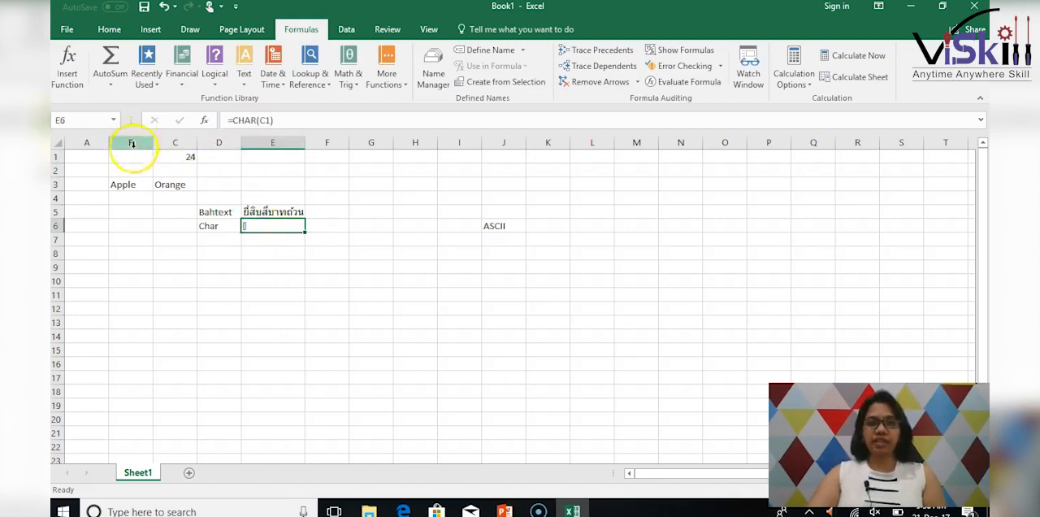
# Set the number in C1 to 27789 and check the CHAR formula result in E6.
pyautogui.click(187, 157)
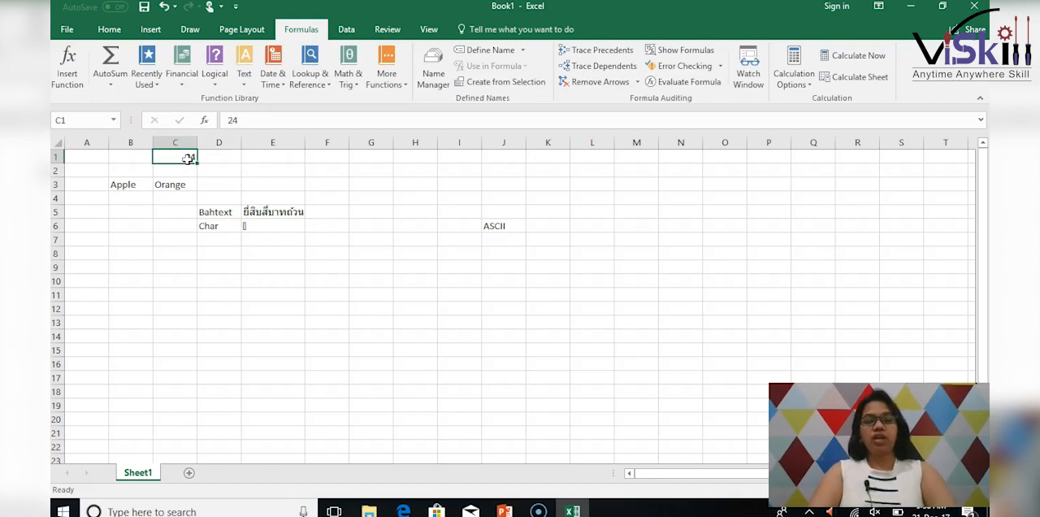
pyautogui.write('27789')
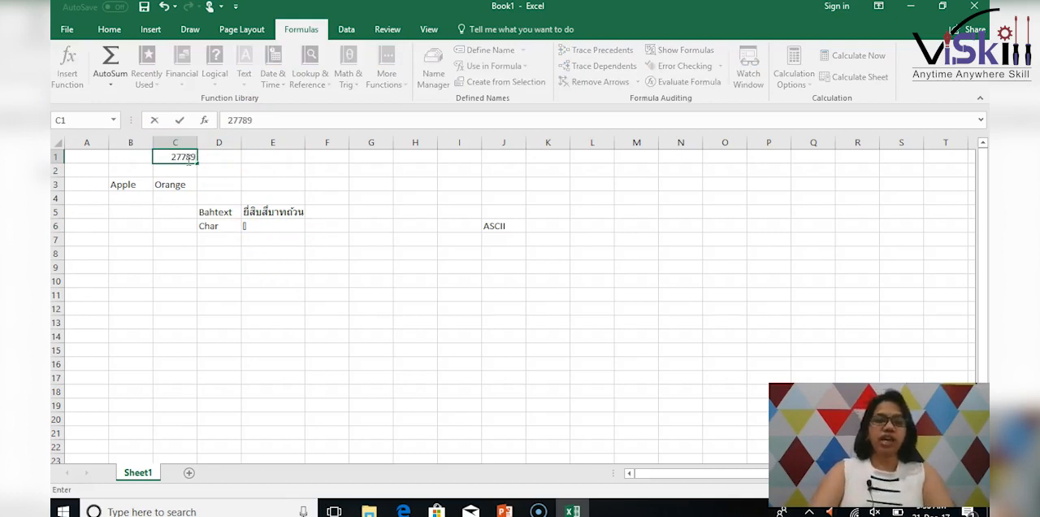
pyautogui.press('Return')
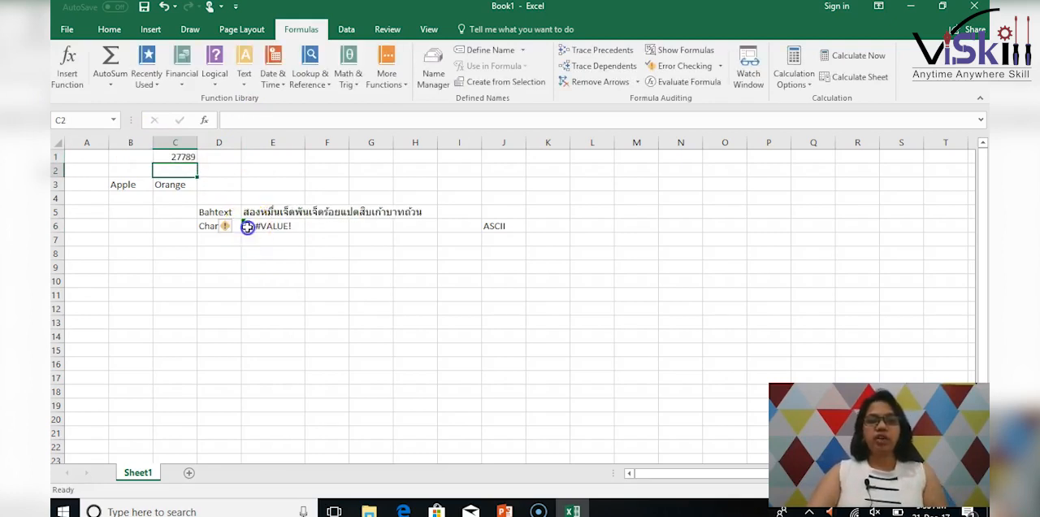
pyautogui.click(245, 226)
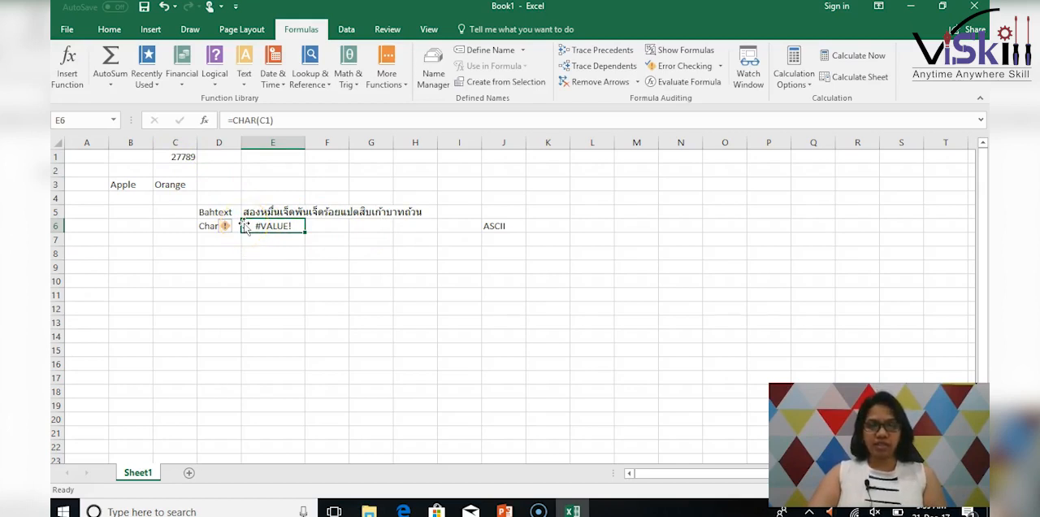
# Set the number in C1 to 100 and check the CHAR formula result in E6.
pyautogui.click(178, 156)
pyautogui.write('1')
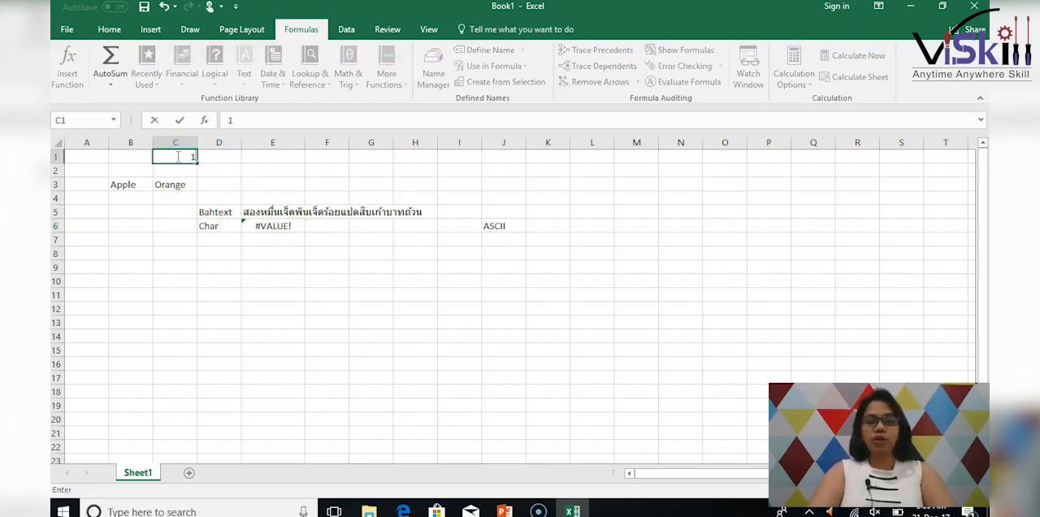
pyautogui.write('00')
pyautogui.press('Return')
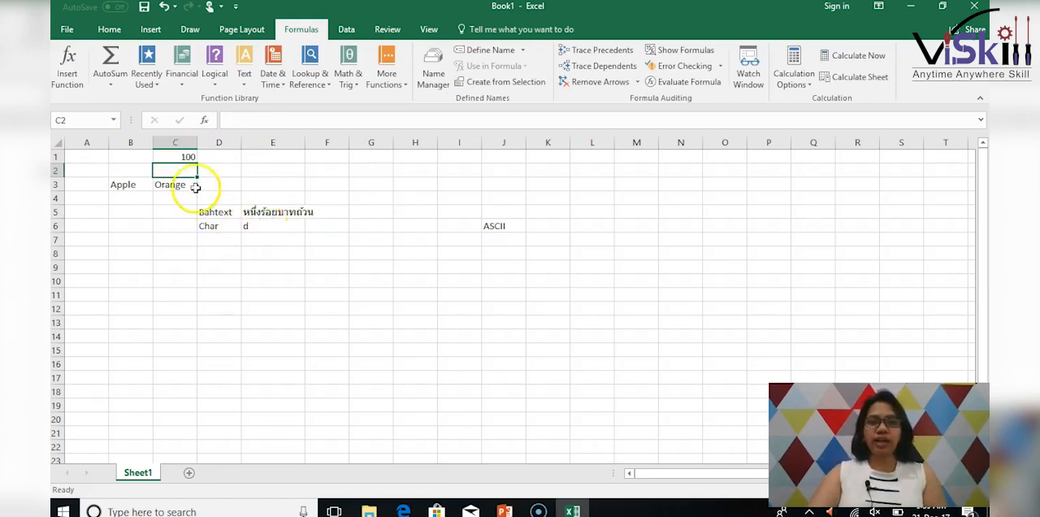
# Set the number in C1 to 50 and check the CHAR formula result in E6.
pyautogui.click(181, 143)
pyautogui.click(188, 157)
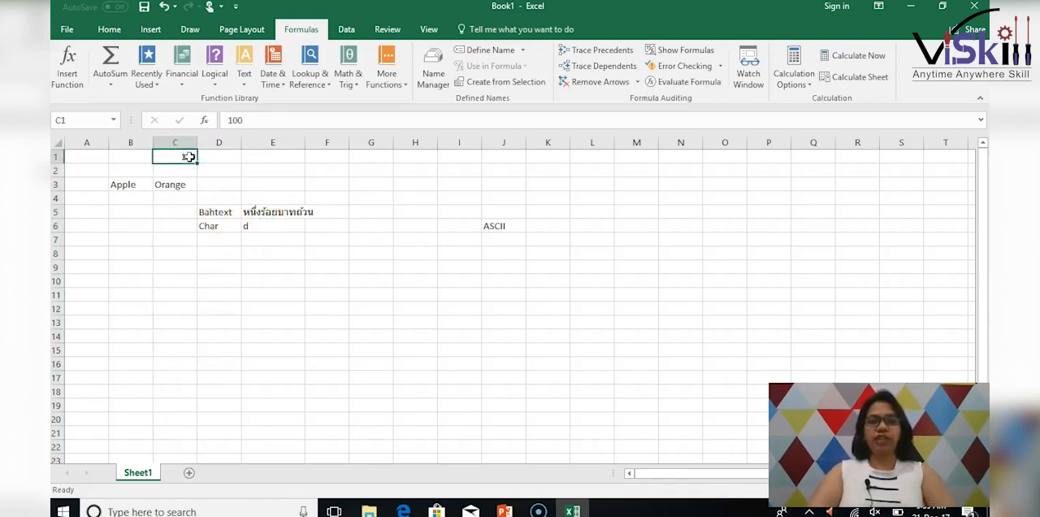
pyautogui.write('50')
pyautogui.press('Return')
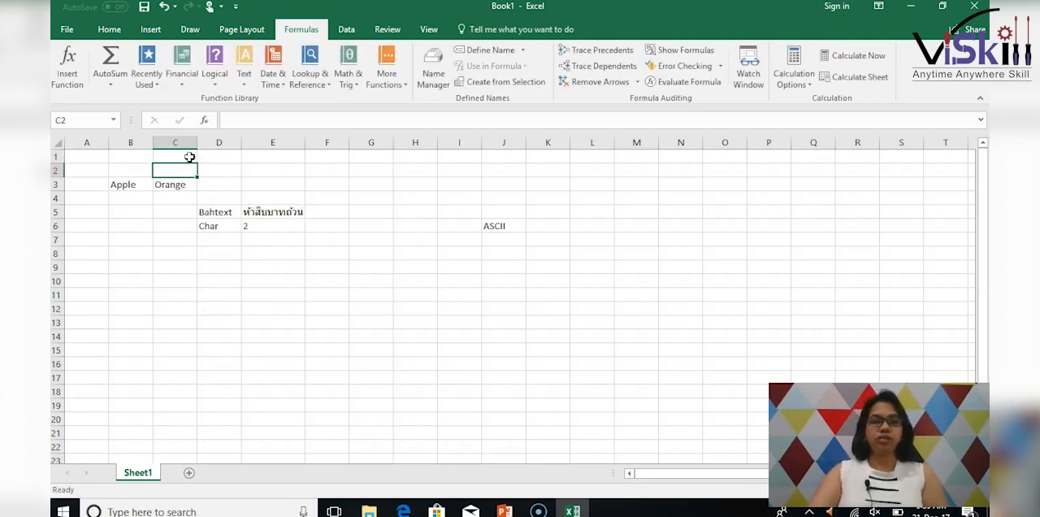
pyautogui.click(255, 227)
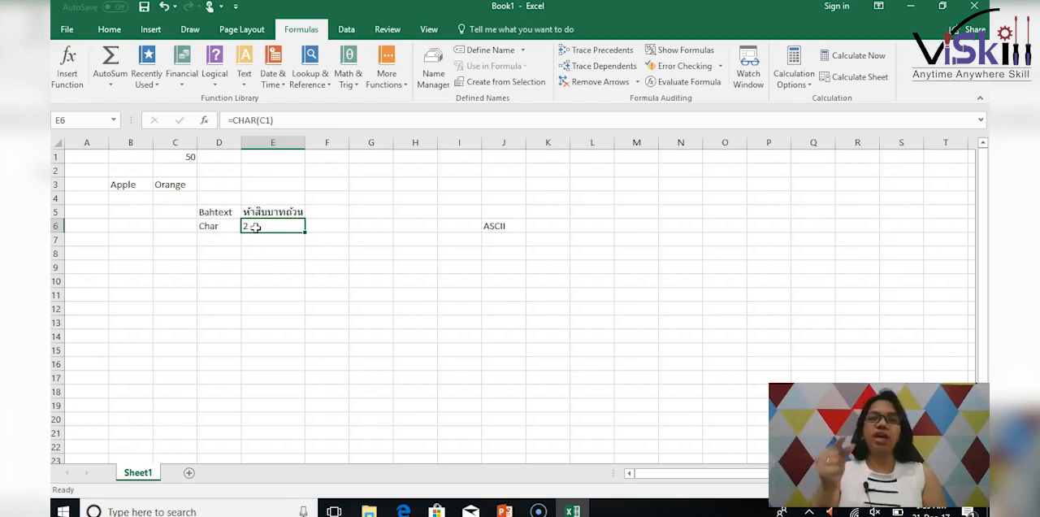
pyautogui.click(207, 240)
pyautogui.click(243, 81)
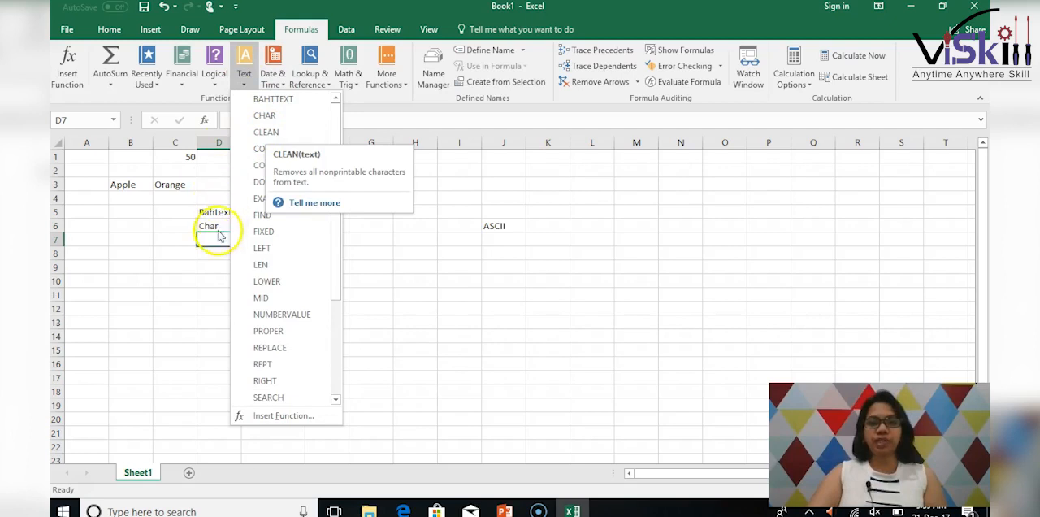
pyautogui.click(429, 249)
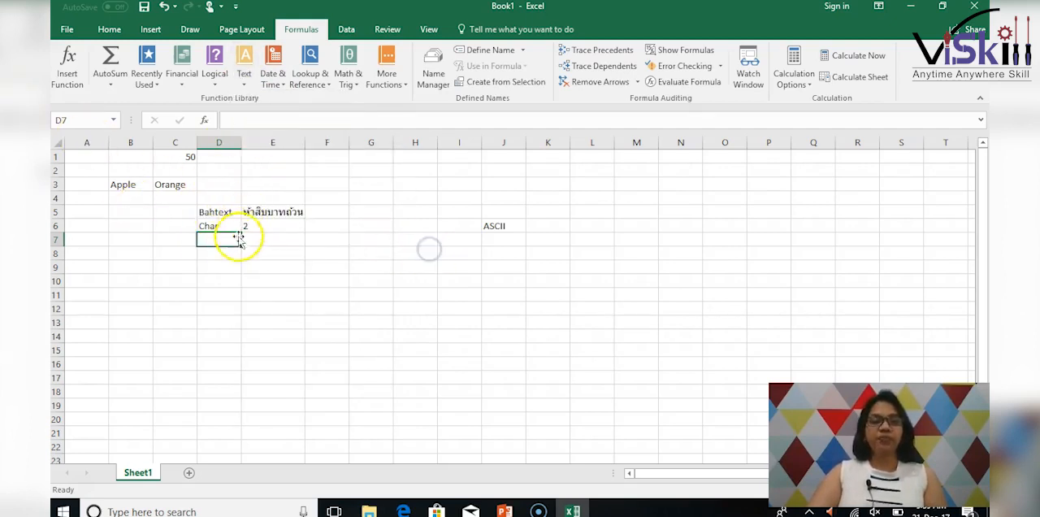
# Enter the sample text "Hai hello Welcome" in cell G1.
pyautogui.click(382, 165)
pyautogui.click(376, 155)
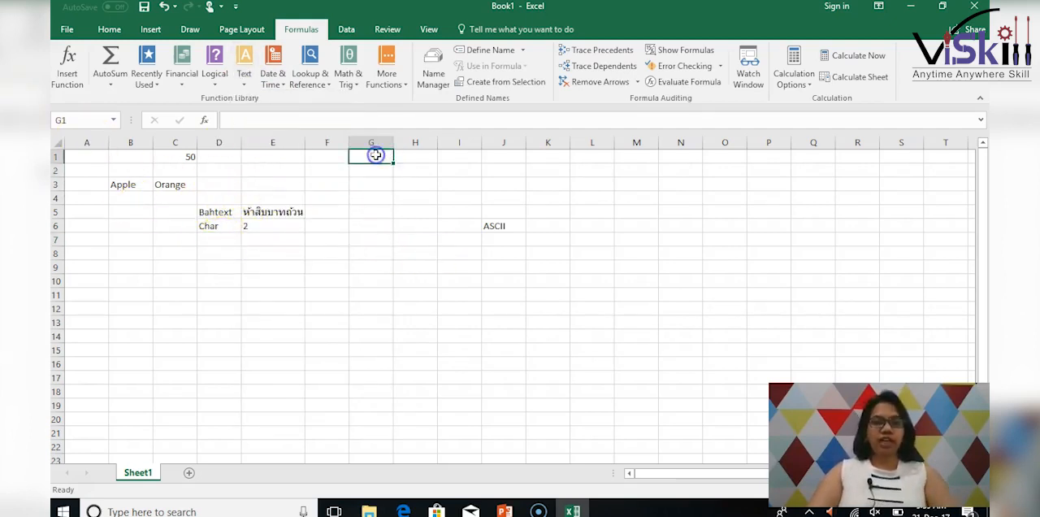
pyautogui.write('Hai hello Welc')
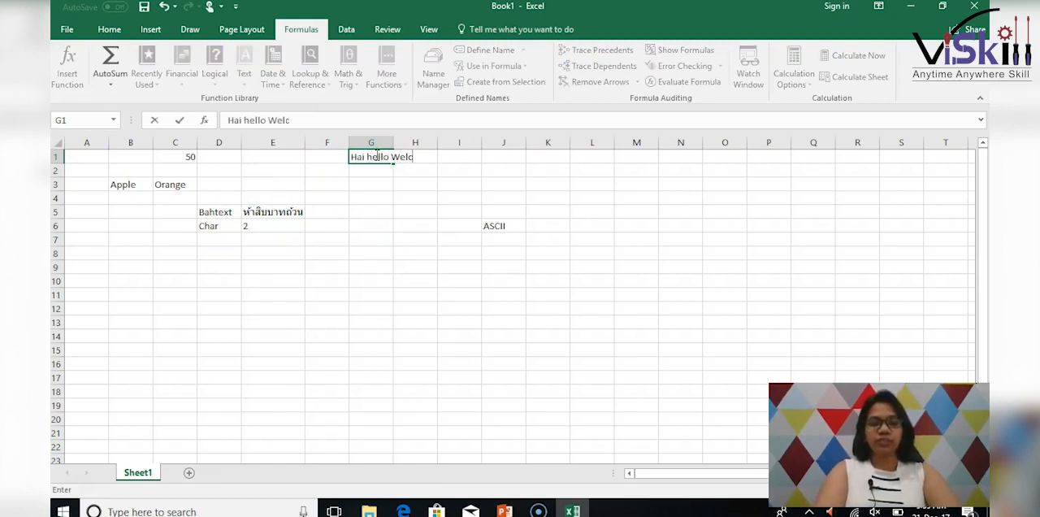
pyautogui.write('ome')
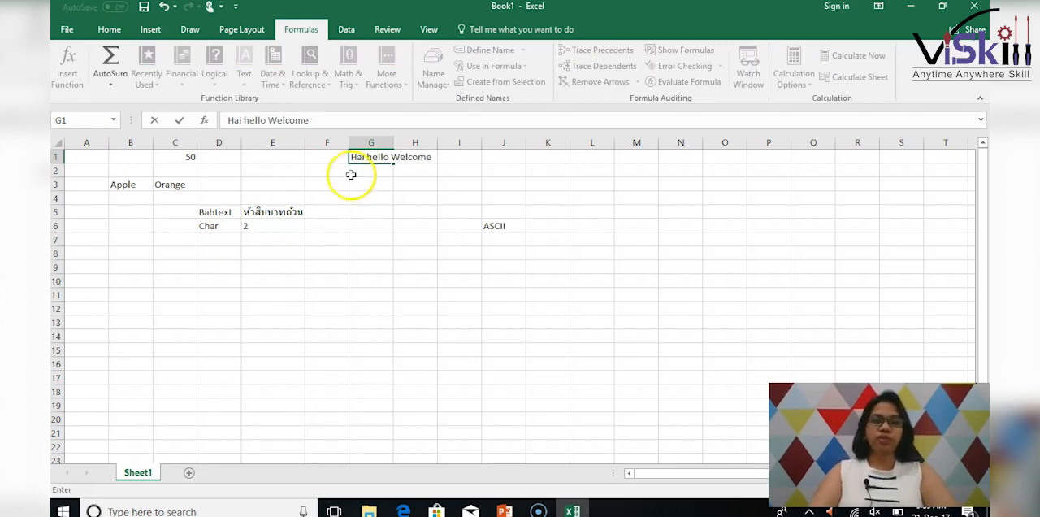
pyautogui.click(257, 229)
# Insert a CLEAN function in cell E7 that takes its text from G1, and widen column E to fit the result.
pyautogui.click(209, 242)
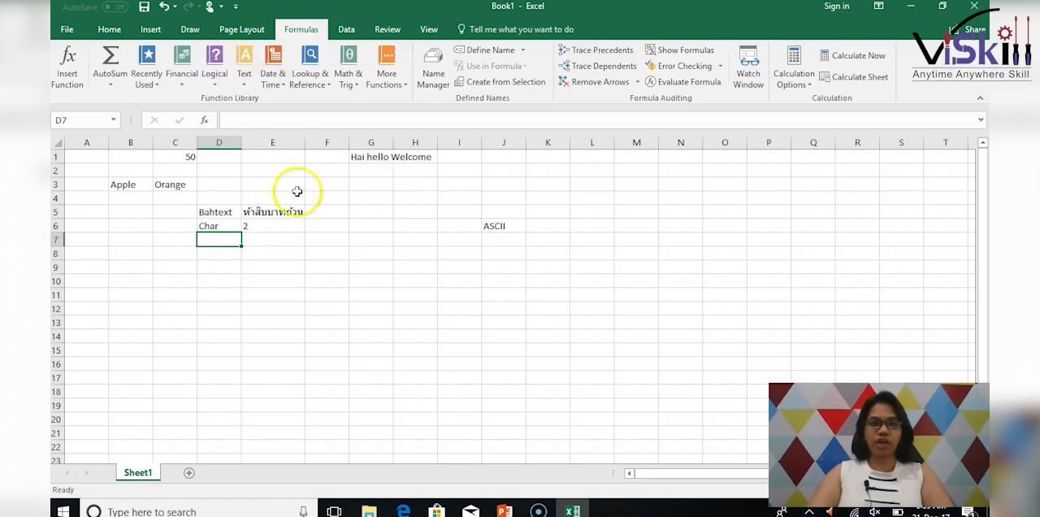
pyautogui.click(278, 241)
pyautogui.click(244, 71)
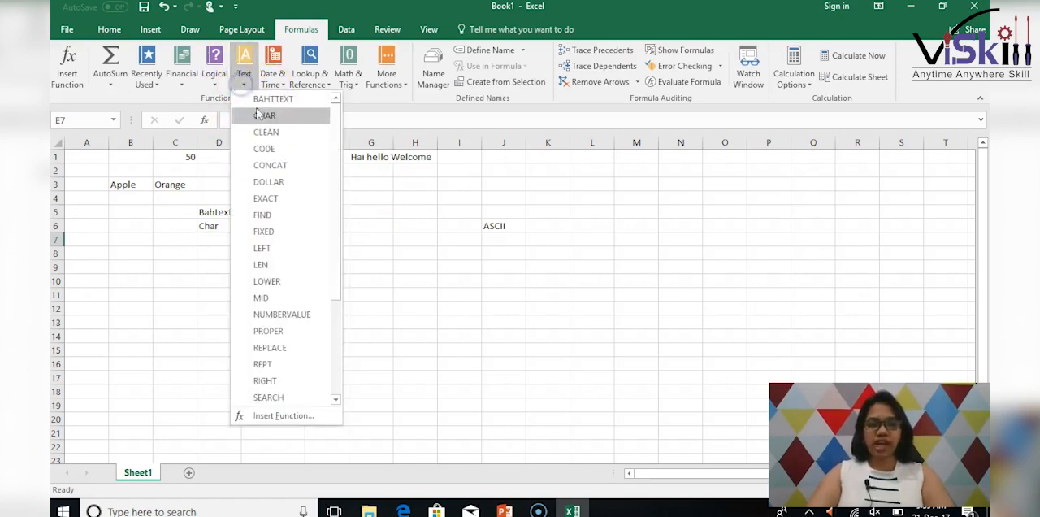
pyautogui.click(265, 132)
pyautogui.click(393, 156)
pyautogui.click(685, 400)
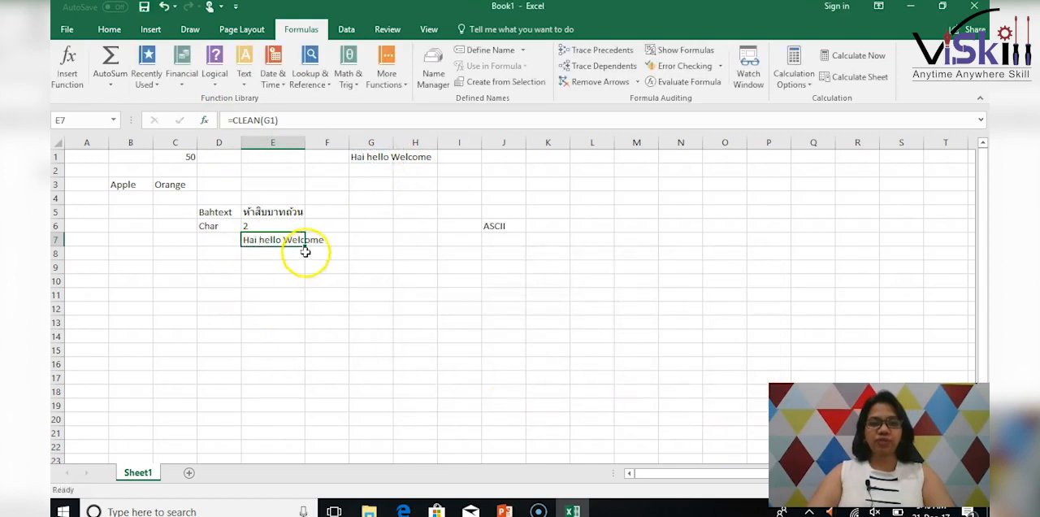
pyautogui.moveTo(305, 145); pyautogui.dragTo(337, 149)
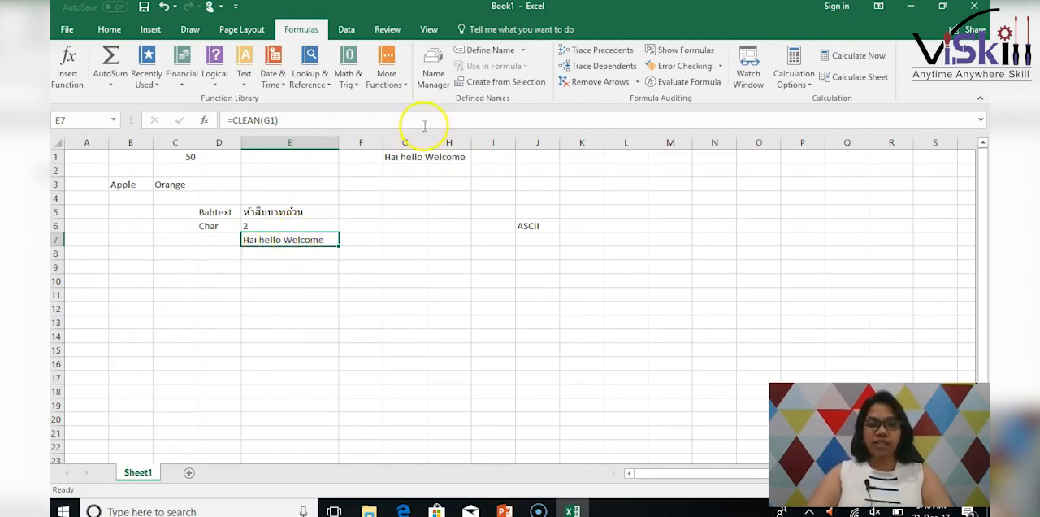
# Draw a short horizontal red ink stroke across the CLEAN result in cell E7.
pyautogui.click(349, 31)
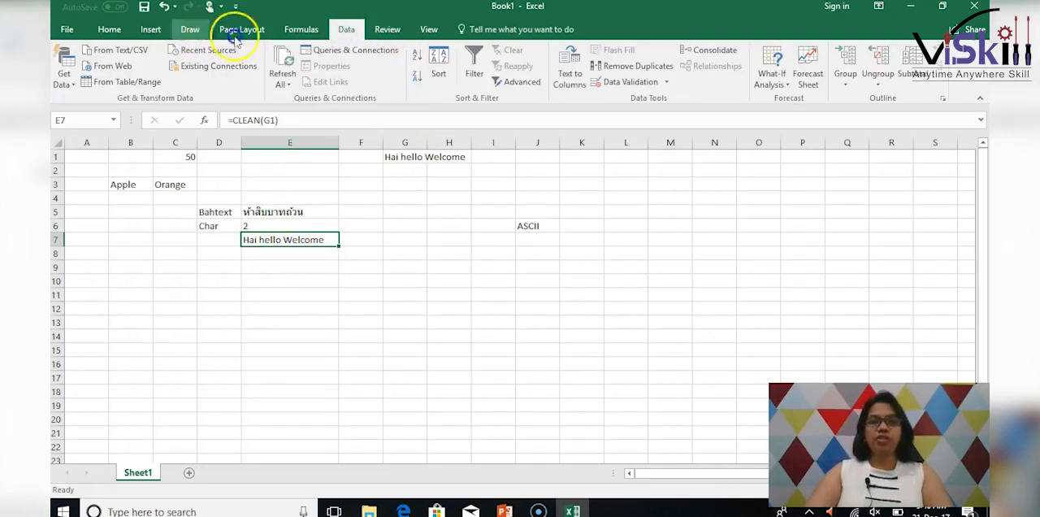
pyautogui.click(190, 29)
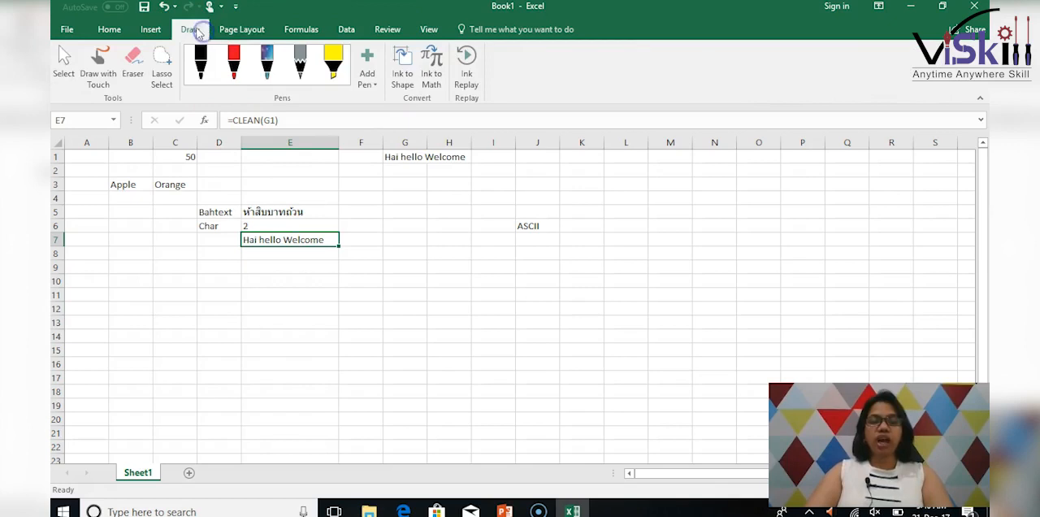
pyautogui.click(233, 60)
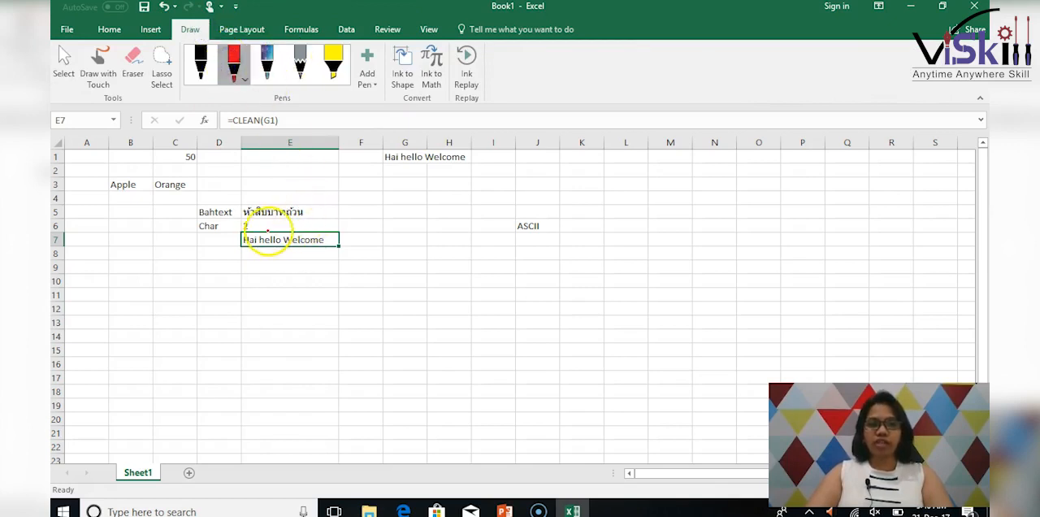
pyautogui.moveTo(258, 237); pyautogui.dragTo(302, 236)
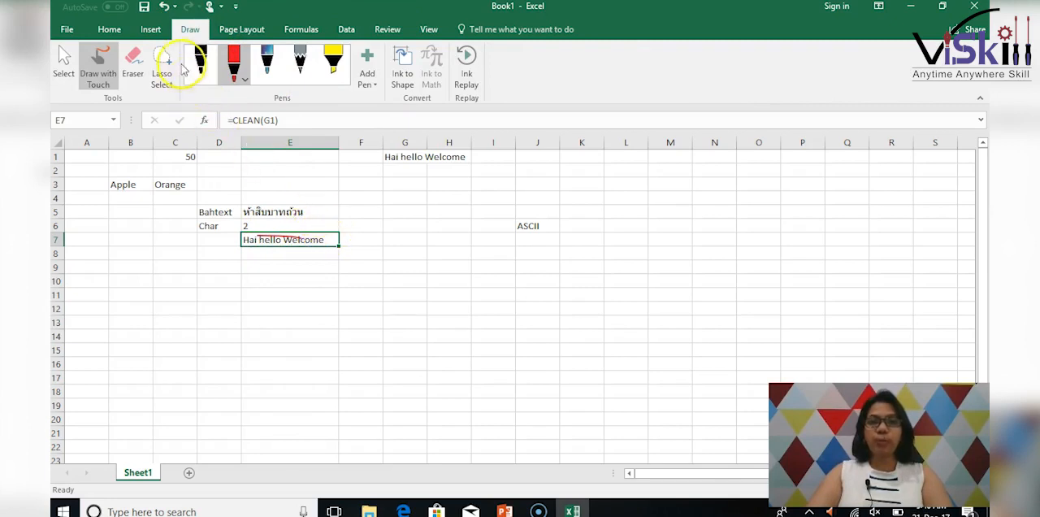
pyautogui.click(315, 32)
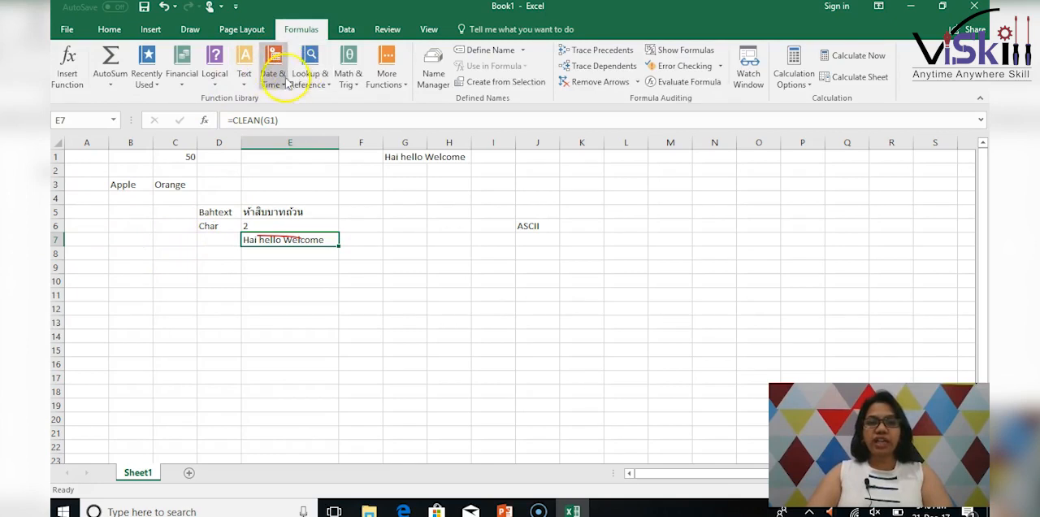
pyautogui.click(245, 81)
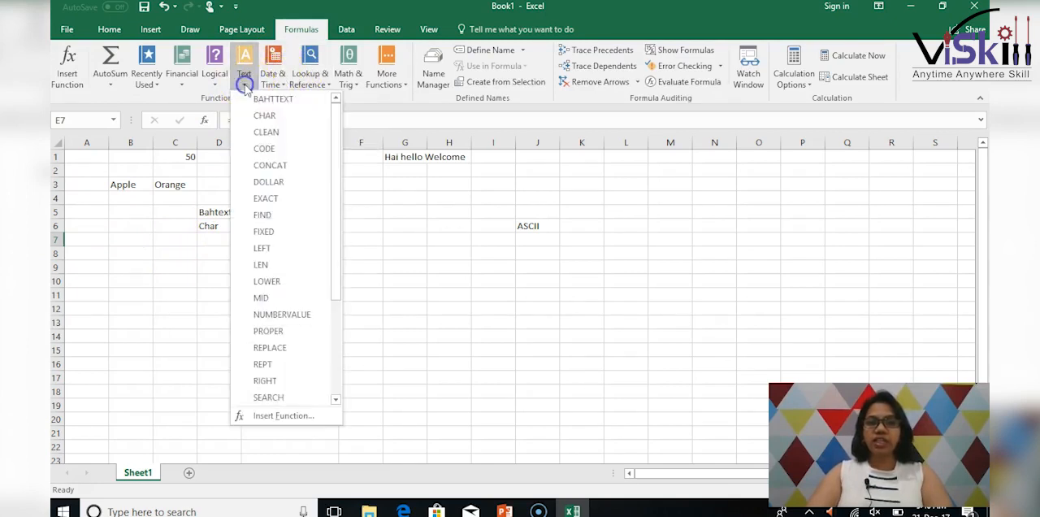
pyautogui.click(266, 131)
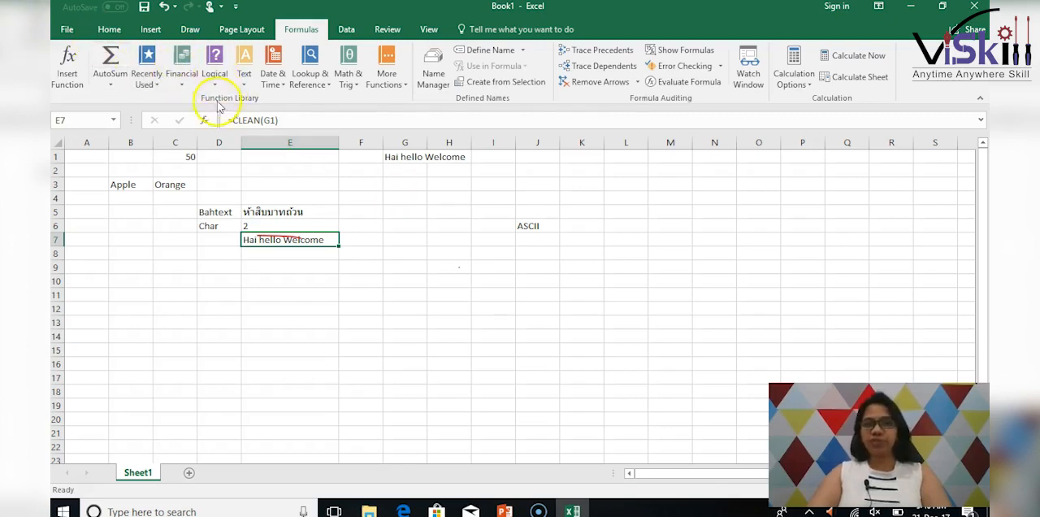
pyautogui.click(190, 29)
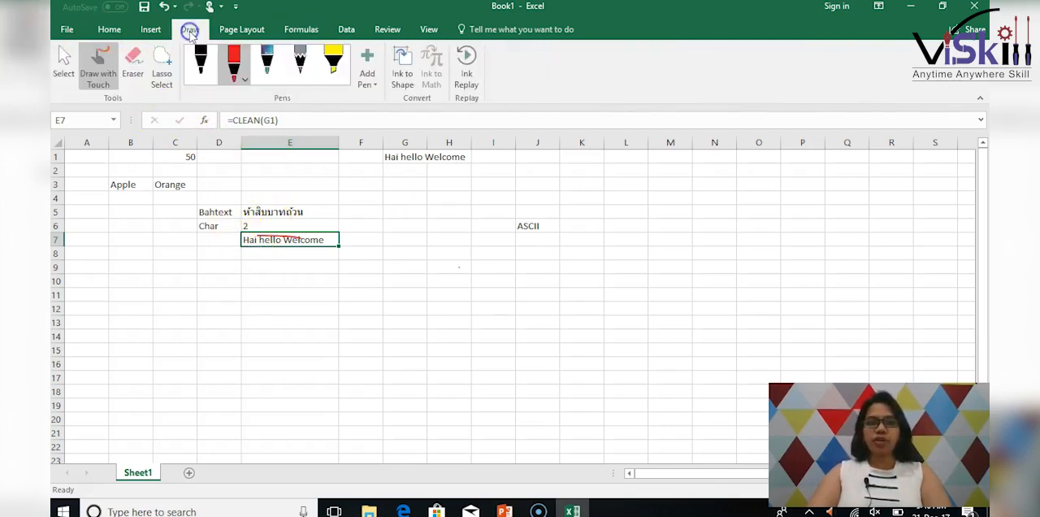
pyautogui.click(228, 240)
pyautogui.click(272, 251)
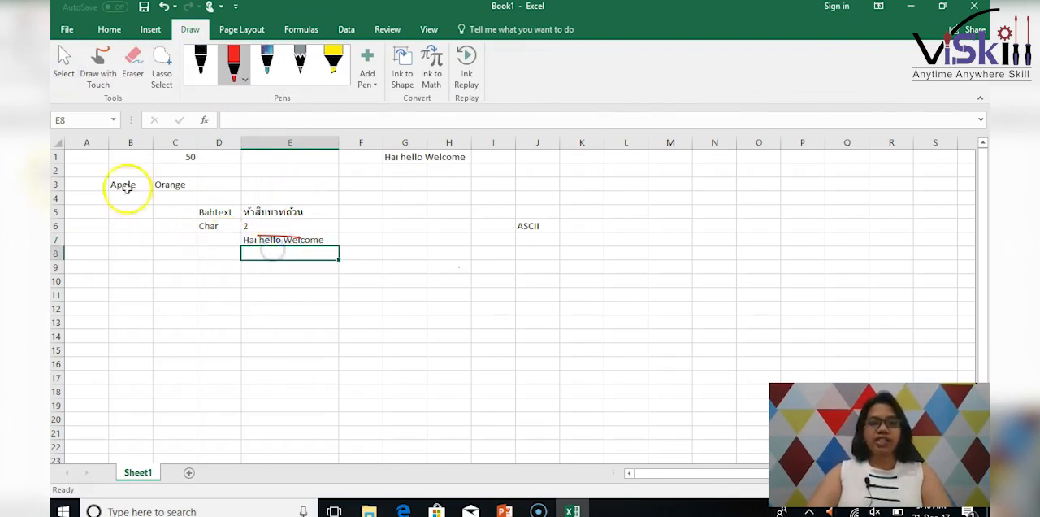
# Copy the Apple and Orange cells B3:C3 and paste them into J3:K3.
pyautogui.click(301, 29)
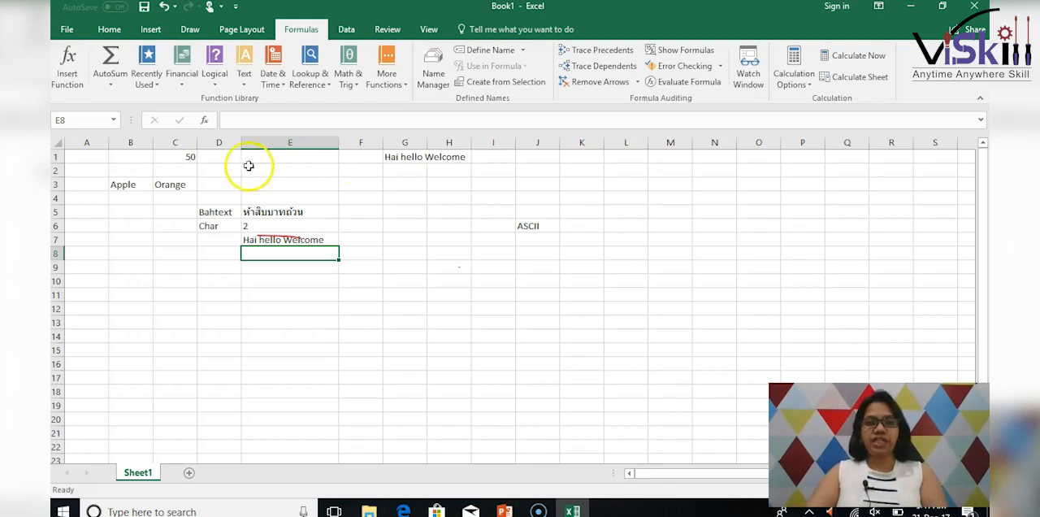
pyautogui.moveTo(149, 185); pyautogui.dragTo(176, 182)
pyautogui.hotkey('ctrl', 'c')
pyautogui.click(519, 185)
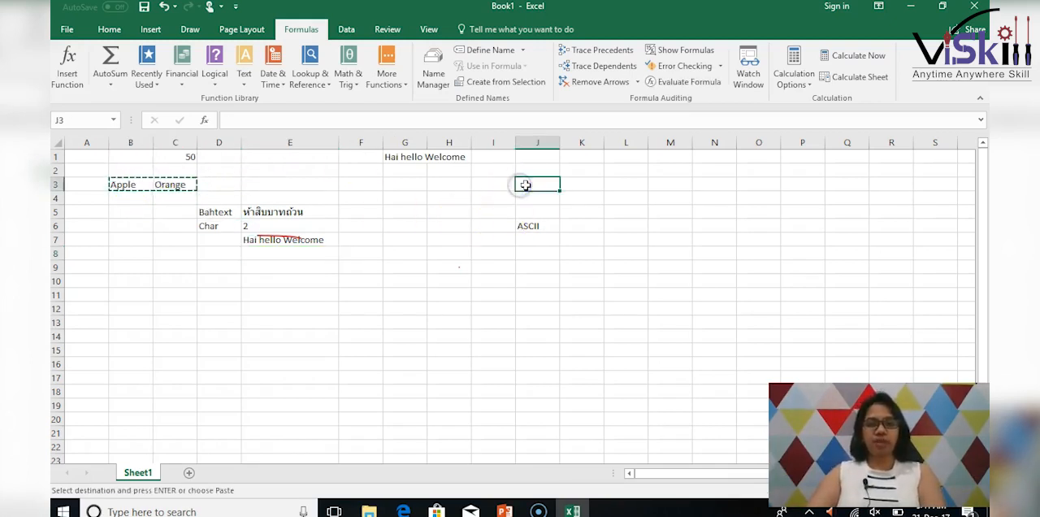
pyautogui.hotkey('ctrl', 'v')
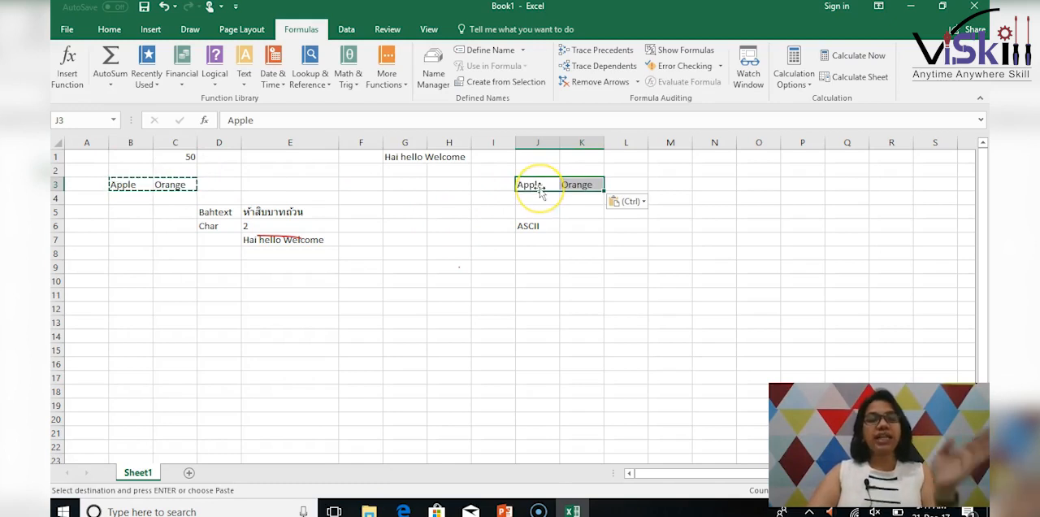
# Enter the label "Concatenate" in cell D8 and autofit the width of column D.
pyautogui.click(221, 255)
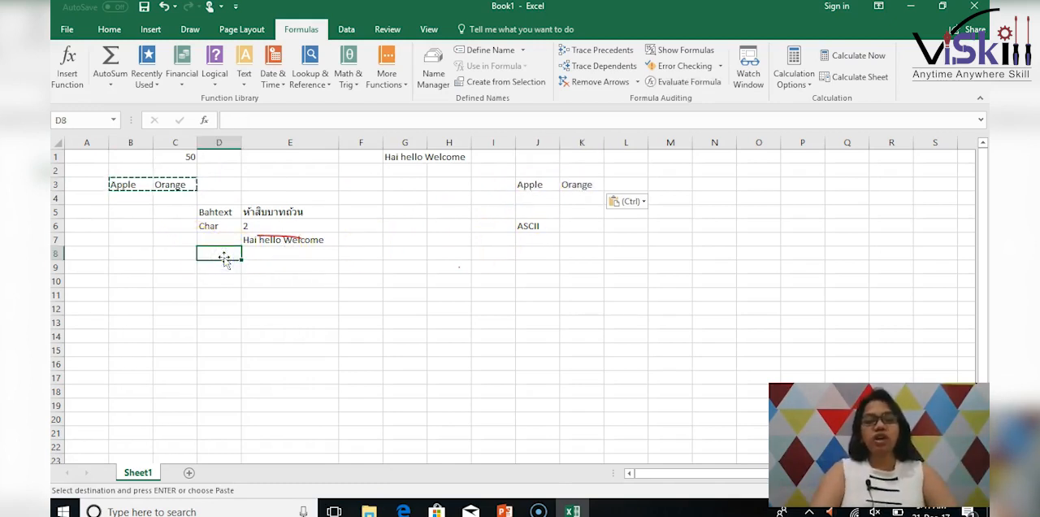
pyautogui.write('Concatenate')
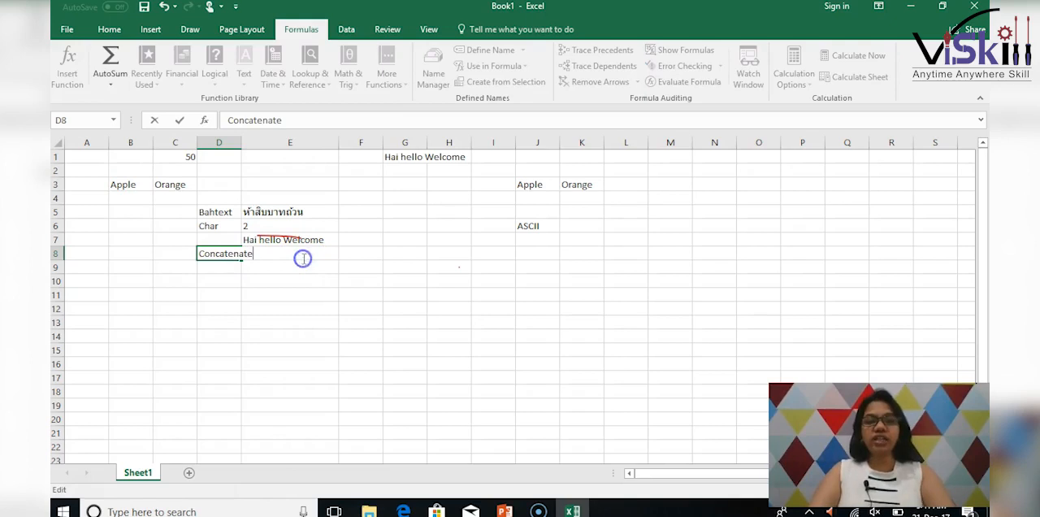
pyautogui.click(330, 293)
pyautogui.click(284, 254)
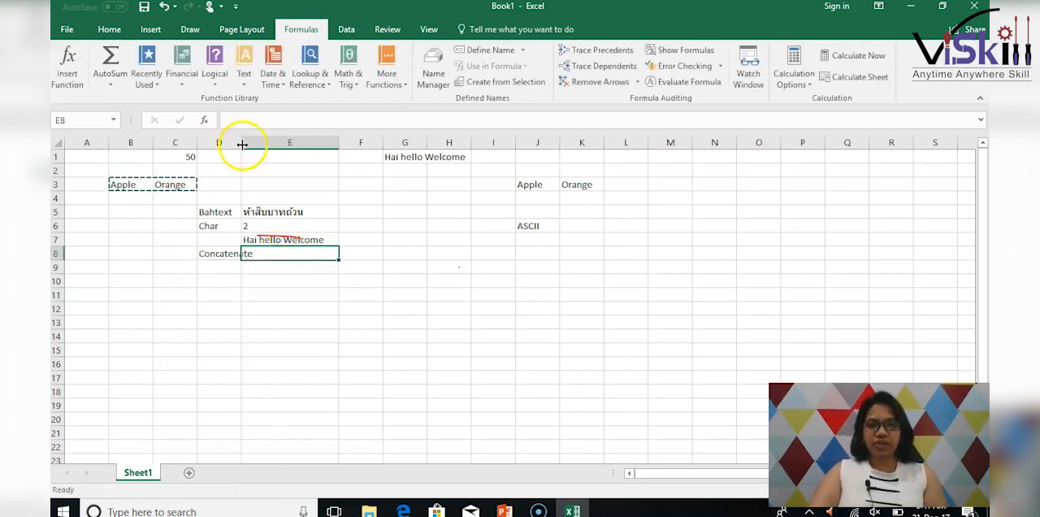
pyautogui.doubleClick(240, 143)
# Insert a CONCAT function in cell E8 that joins the texts in B3 and C3.
pyautogui.click(290, 257)
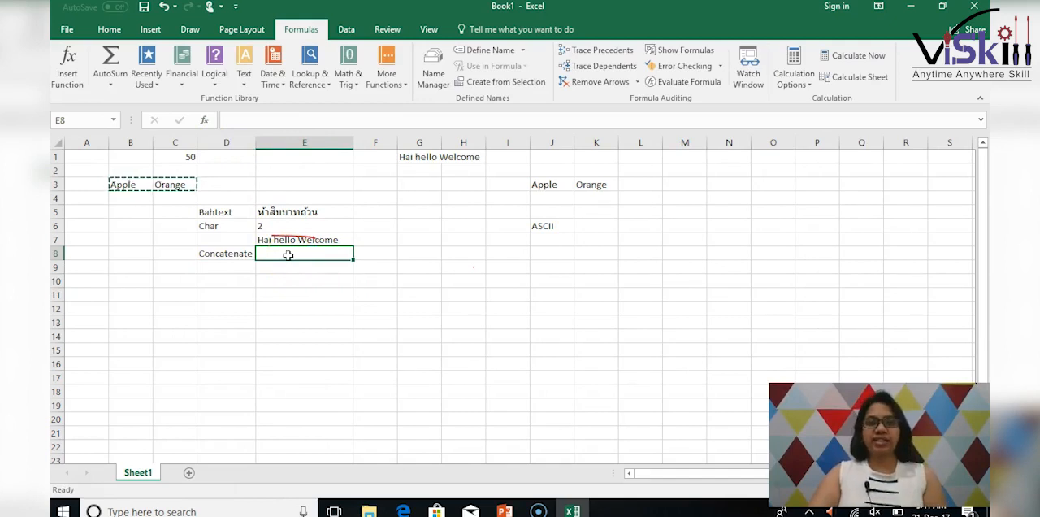
pyautogui.click(242, 84)
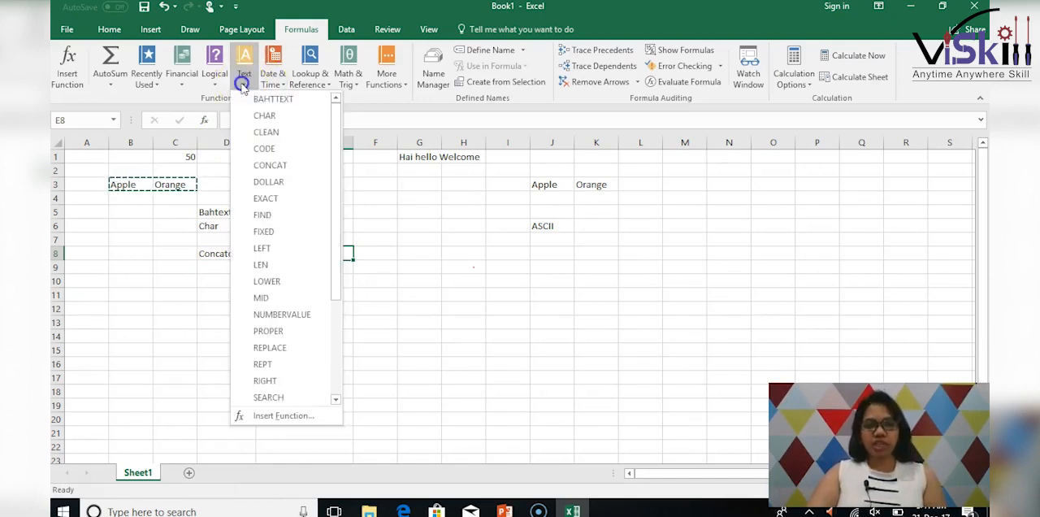
pyautogui.click(284, 165)
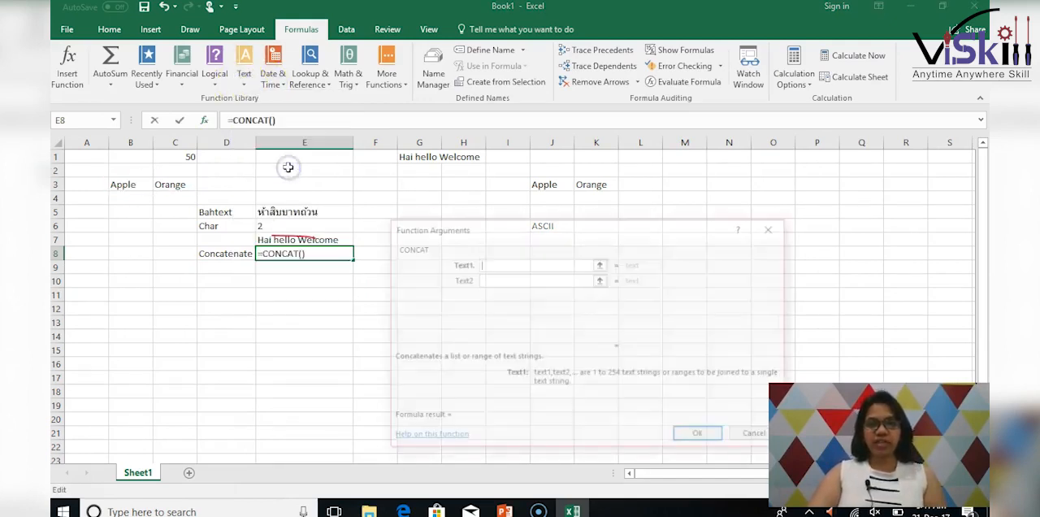
pyautogui.click(130, 185)
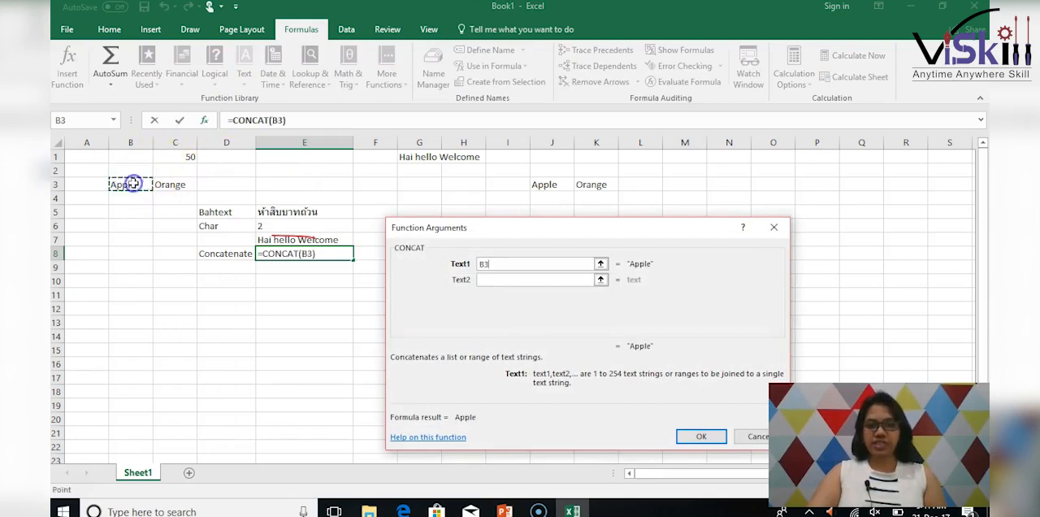
pyautogui.click(508, 279)
pyautogui.click(174, 186)
pyautogui.click(699, 437)
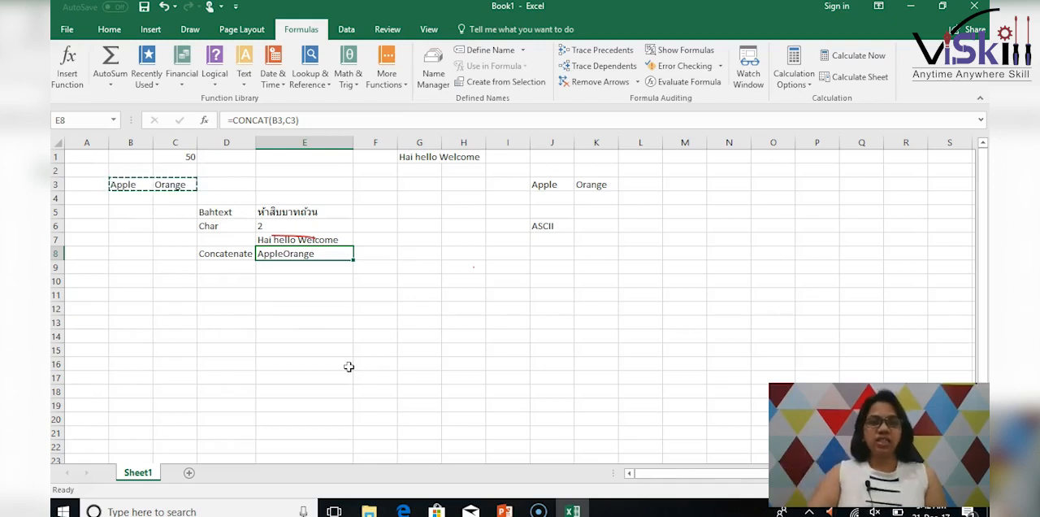
pyautogui.click(224, 268)
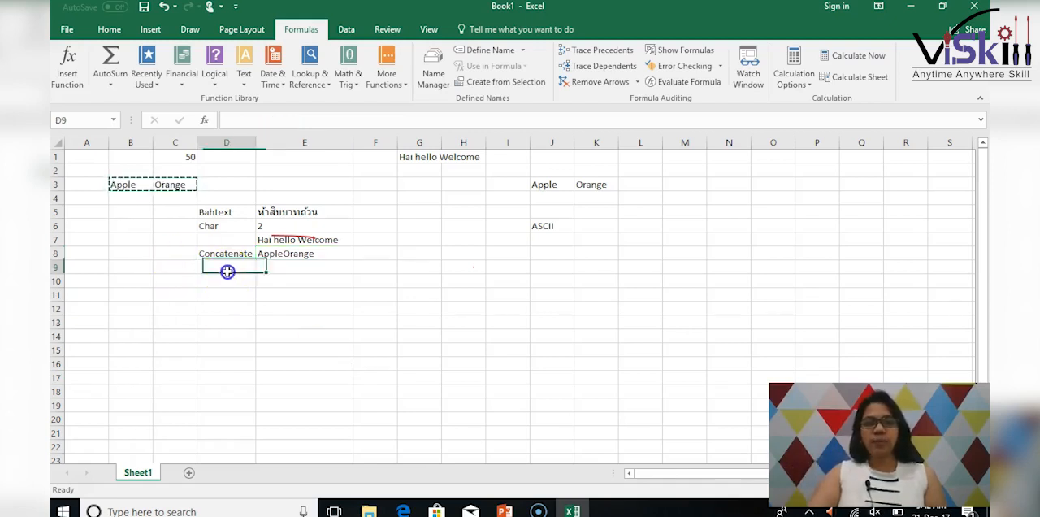
pyautogui.click(247, 81)
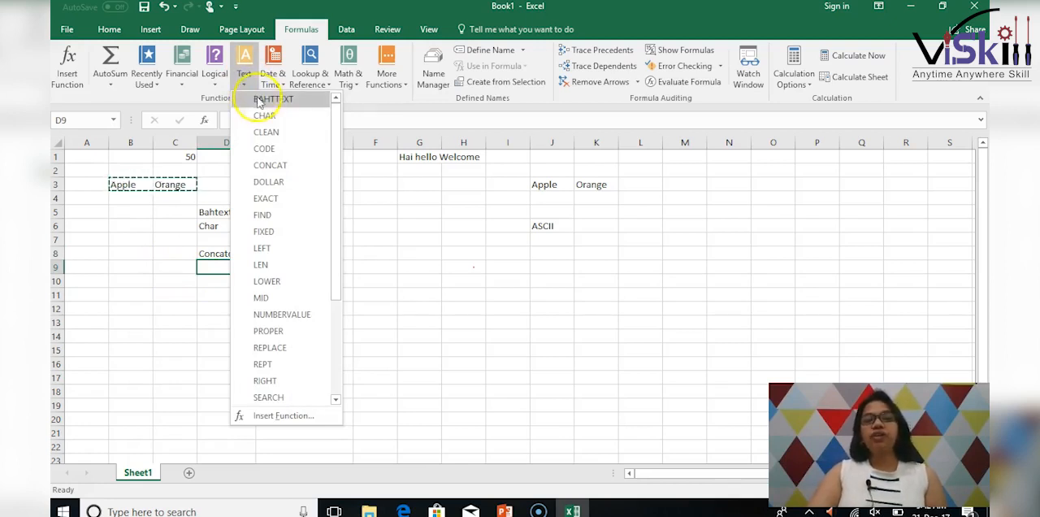
pyautogui.click(279, 185)
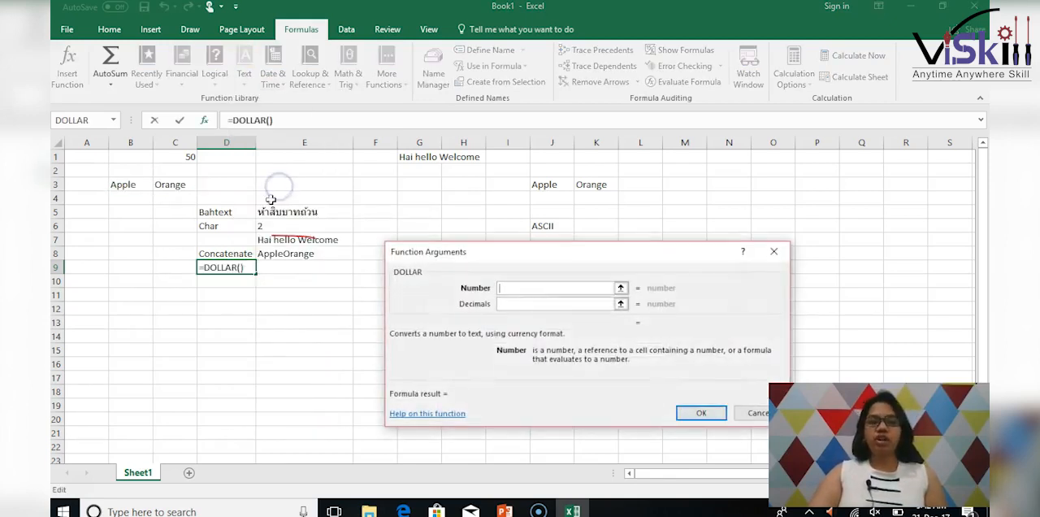
pyautogui.click(751, 414)
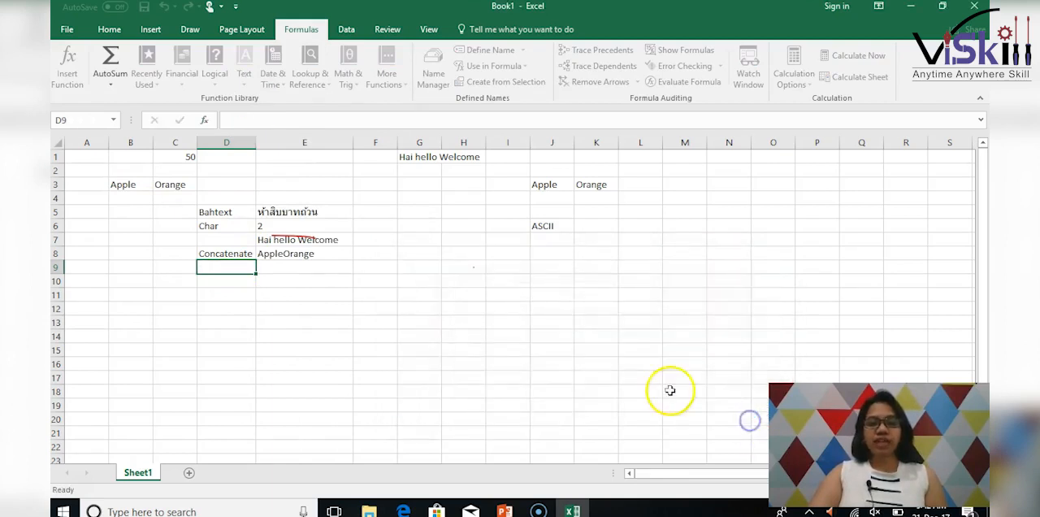
# Enter the label "Dollar" in cell D9, below the Concatenate label.
pyautogui.click(297, 277)
pyautogui.click(219, 268)
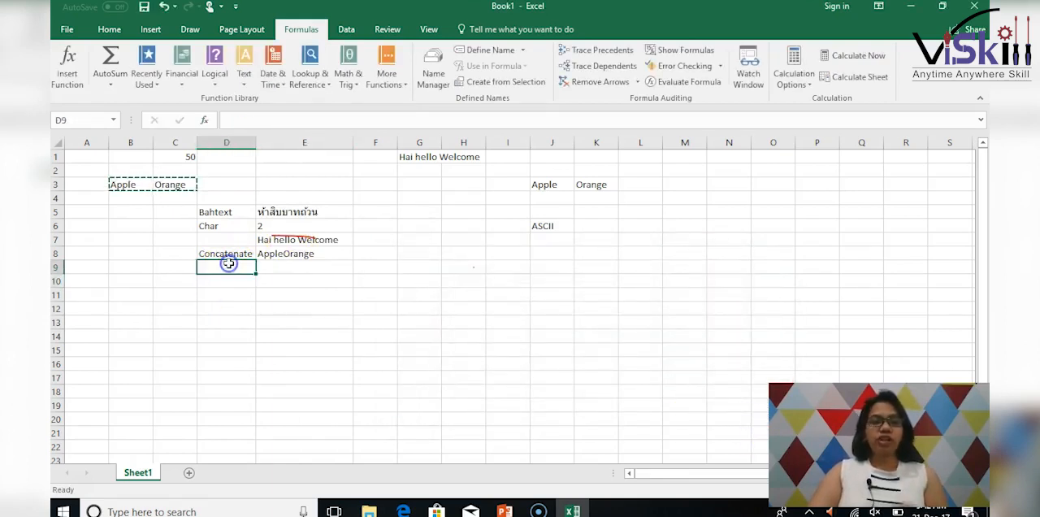
pyautogui.write('Dollar')
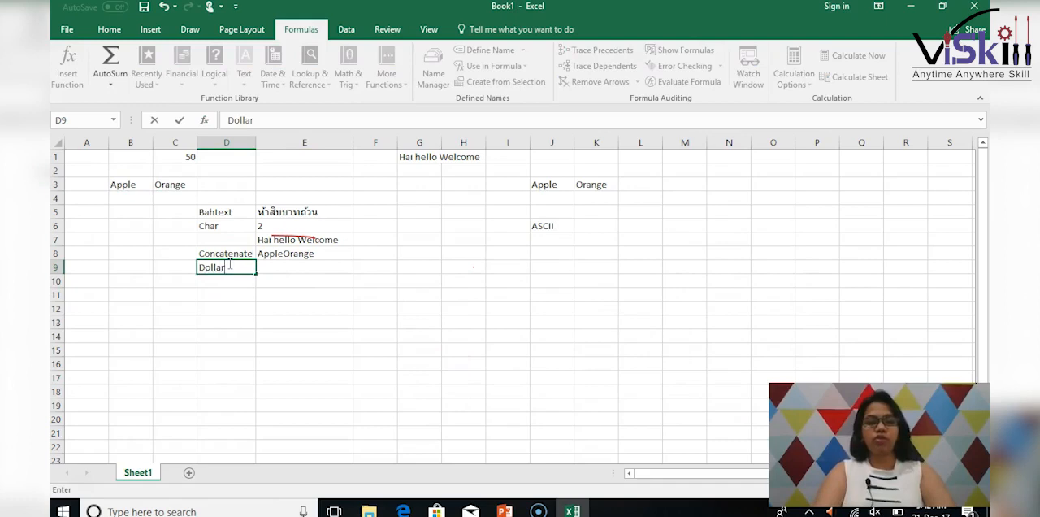
pyautogui.press('Tab')
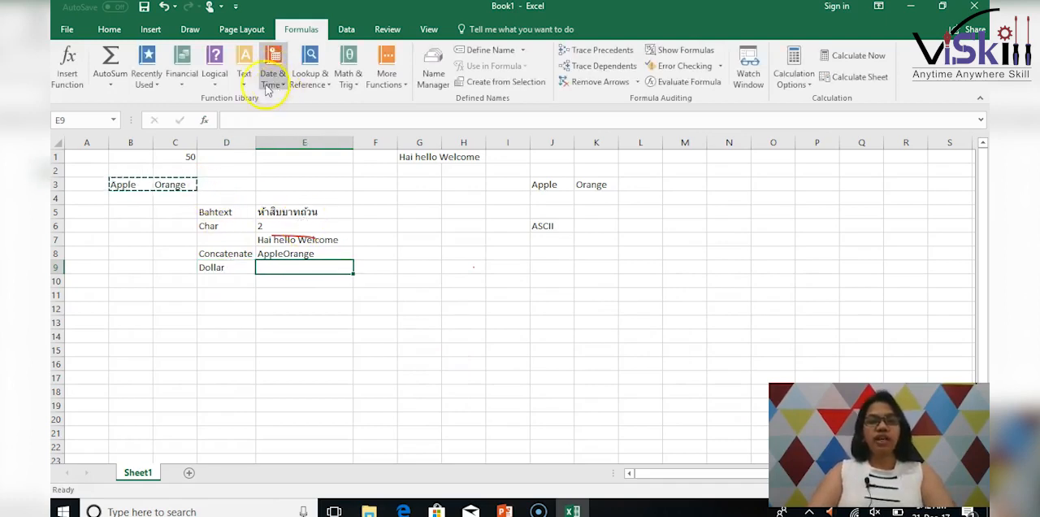
# Insert a DOLLAR function in cell E9 that converts the number in C1 to currency text, leaving the decimals argument empty.
pyautogui.click(244, 65)
pyautogui.click(299, 189)
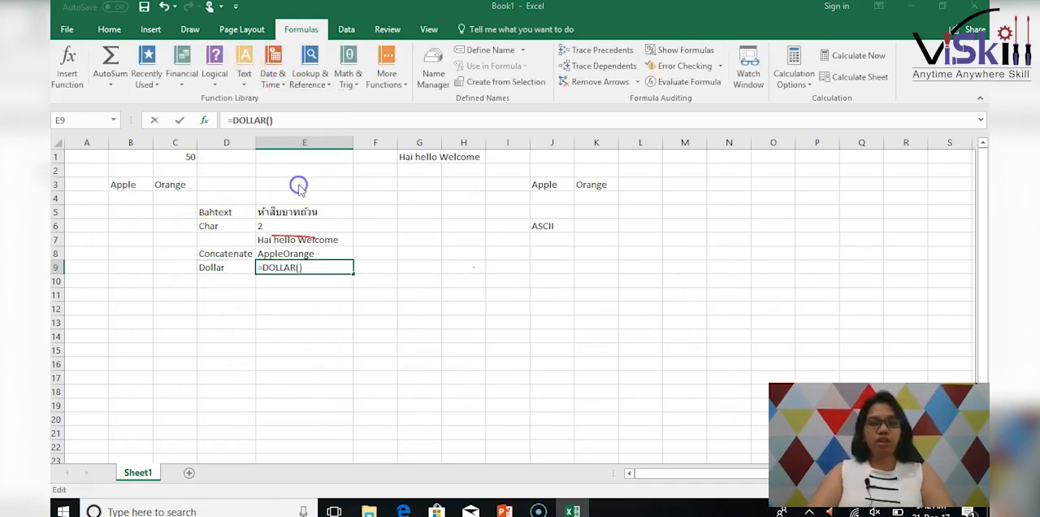
pyautogui.click(188, 160)
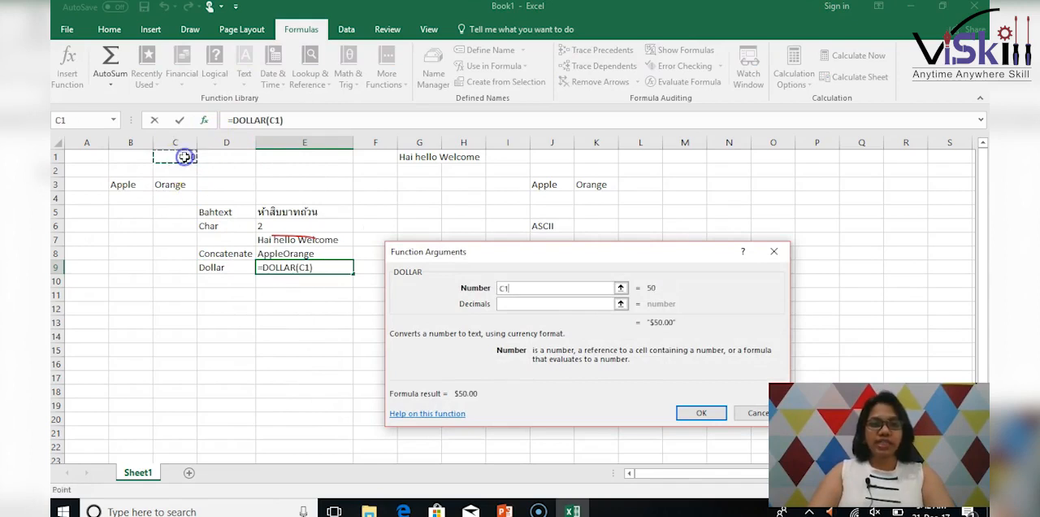
pyautogui.click(701, 413)
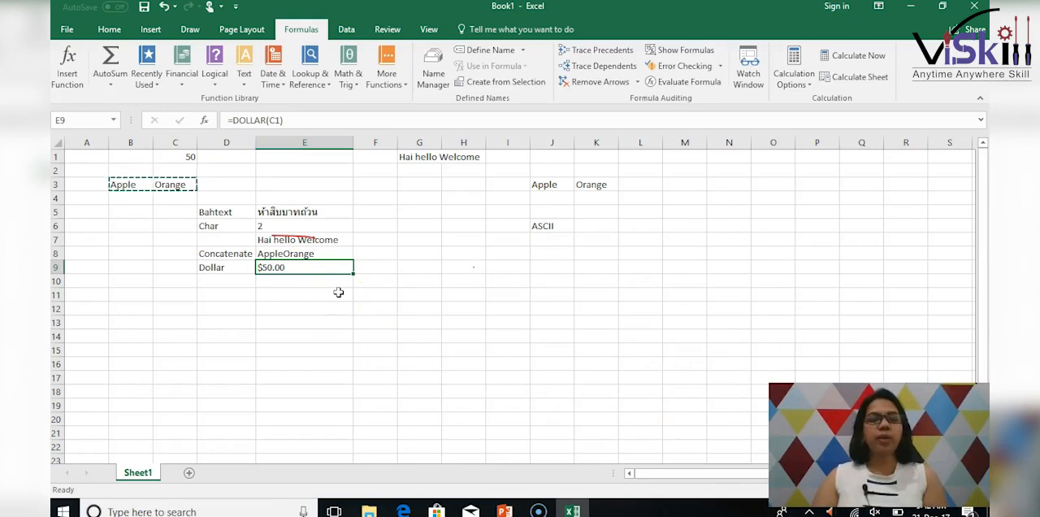
# Clear the copy outline around B3:C3 and enter the label "Exact" in cell D10.
pyautogui.click(243, 81)
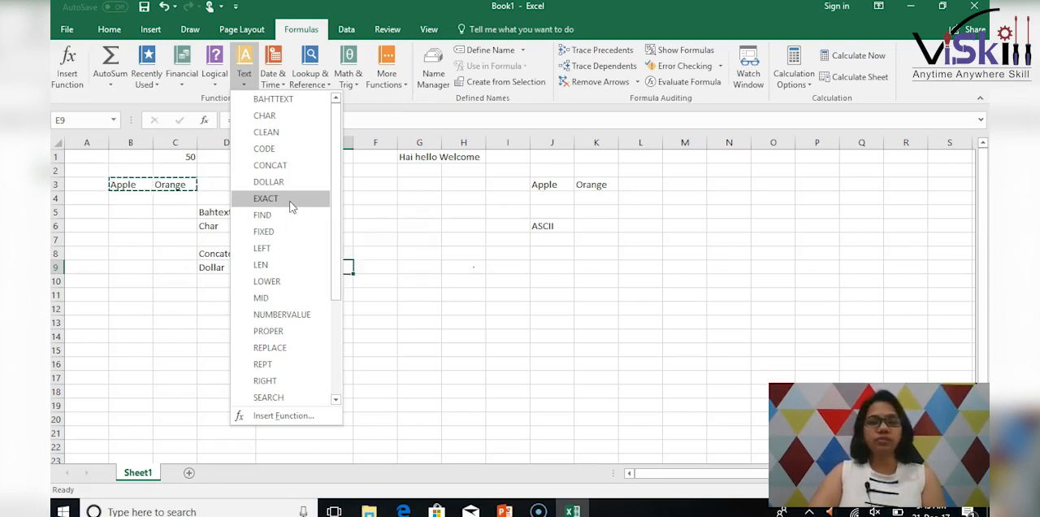
pyautogui.click(445, 315)
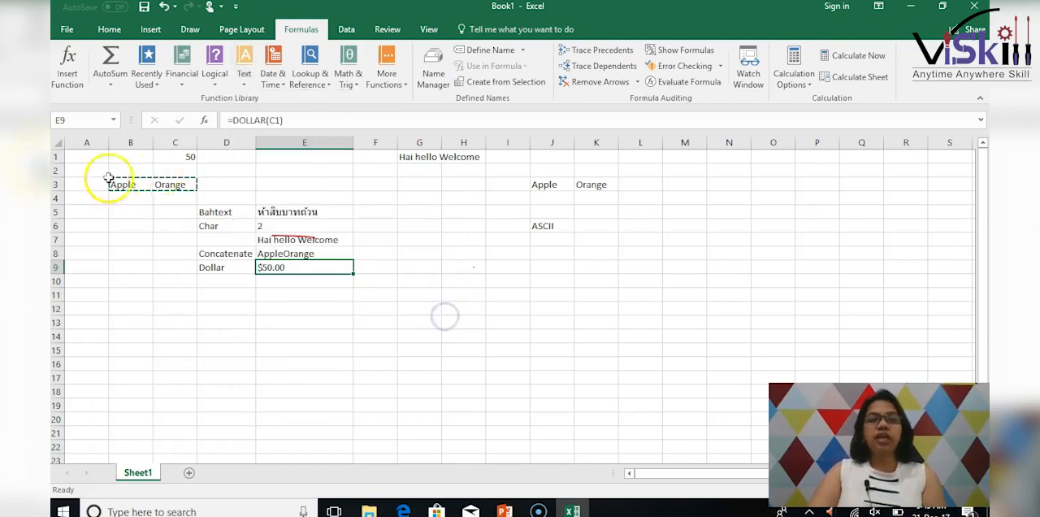
pyautogui.click(131, 225)
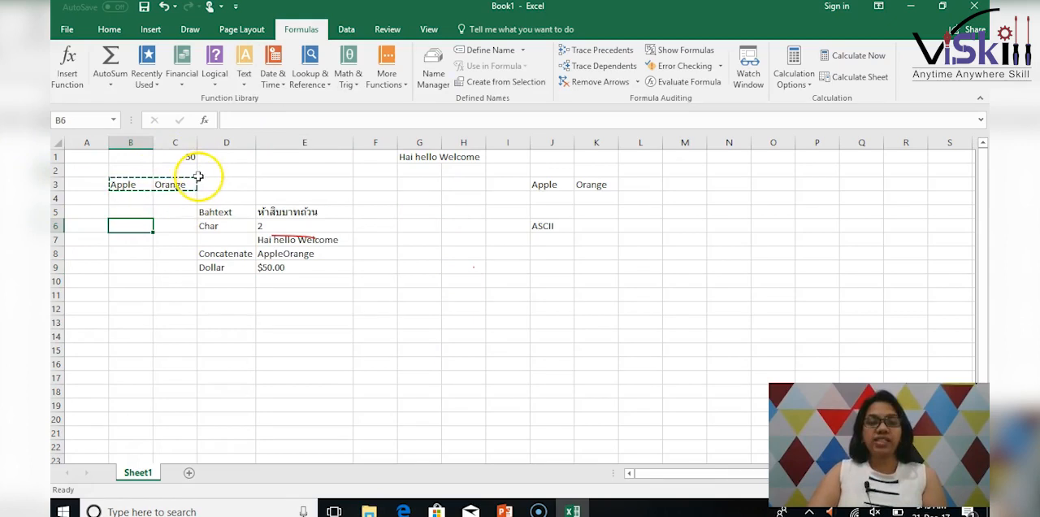
pyautogui.press('Escape')
pyautogui.click(217, 280)
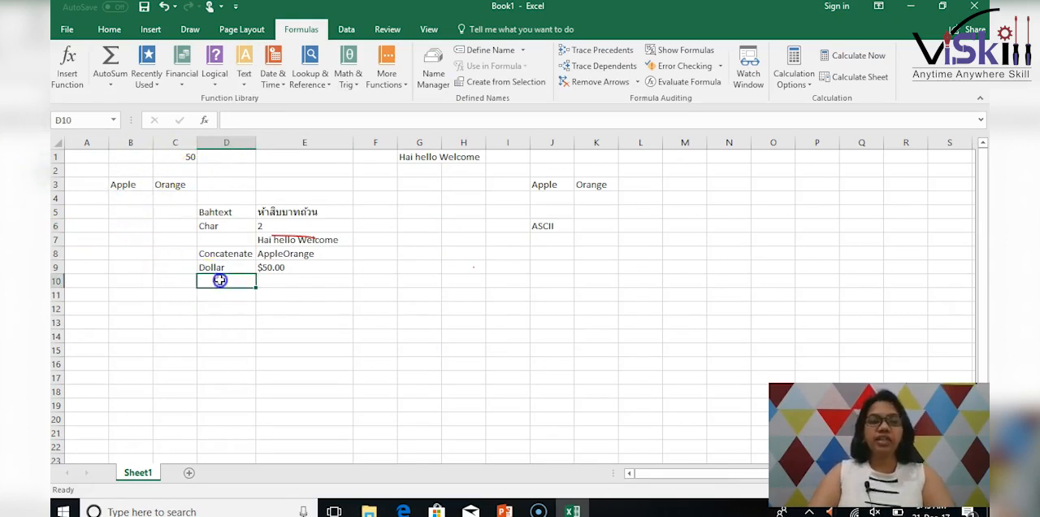
pyautogui.write('Exact')
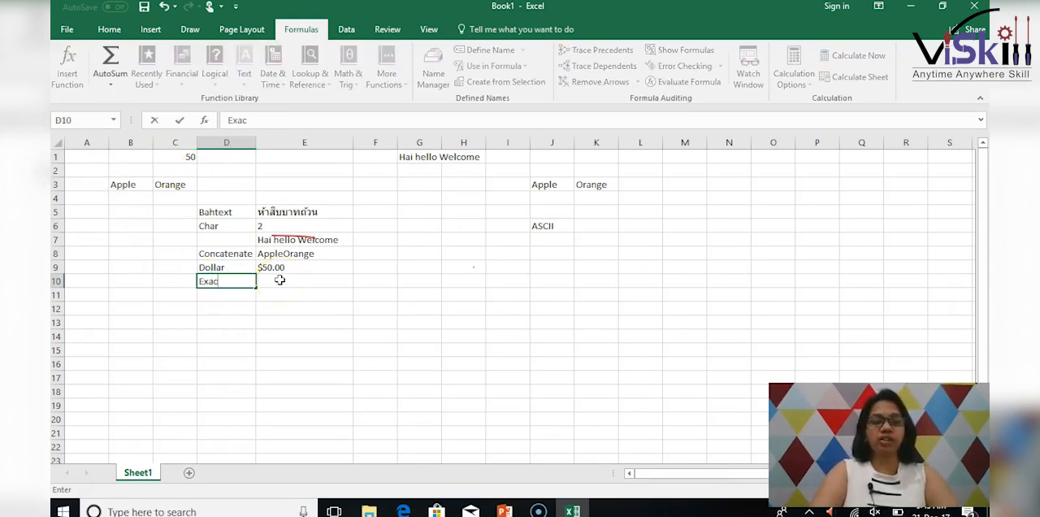
pyautogui.press('Tab')
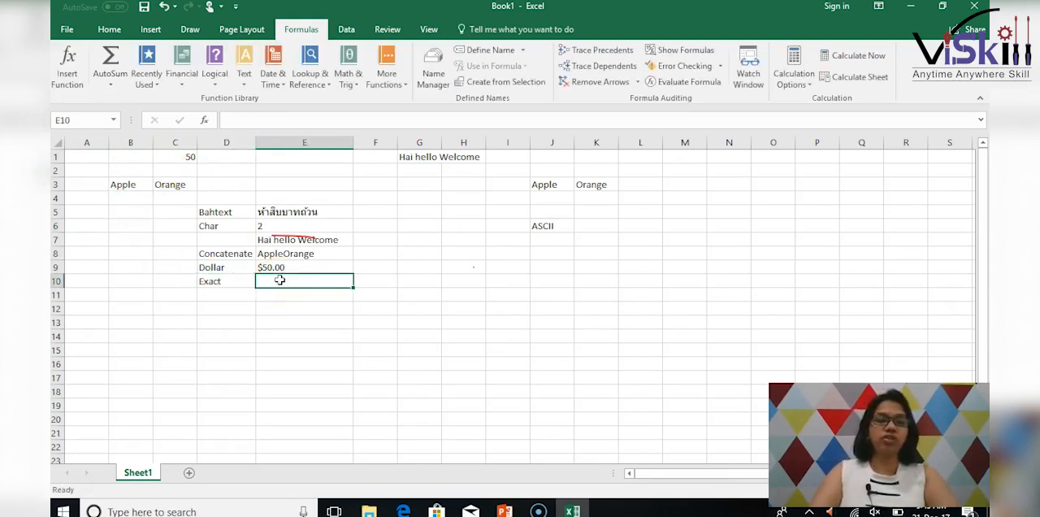
# Insert an EXACT function in cell E10 that compares the texts in B3 and C3.
pyautogui.click(243, 78)
pyautogui.click(289, 199)
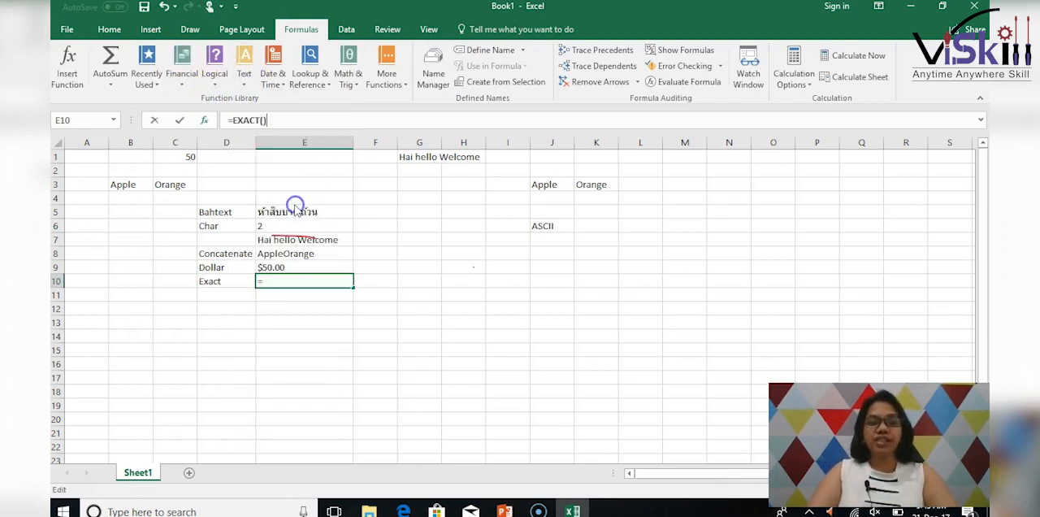
pyautogui.click(144, 191)
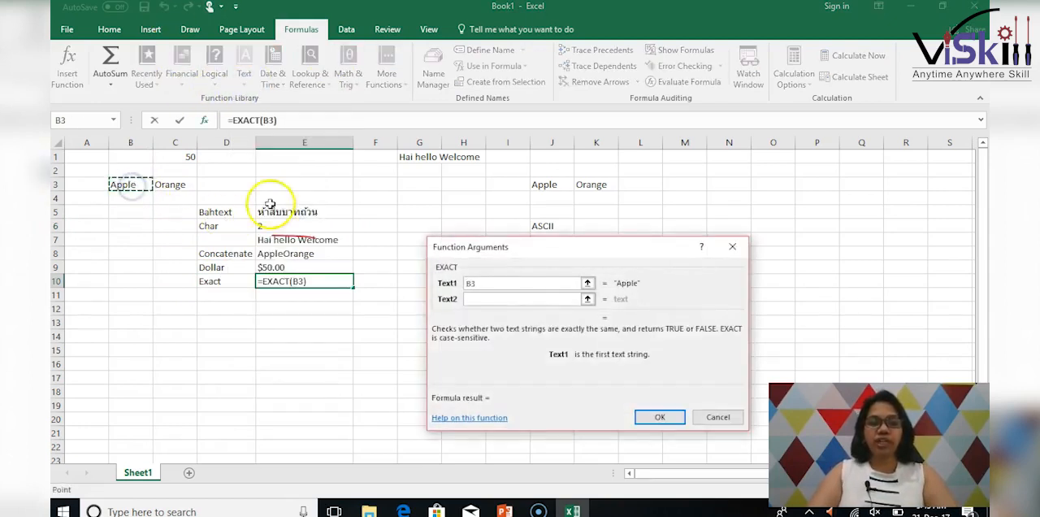
pyautogui.click(501, 298)
pyautogui.click(173, 185)
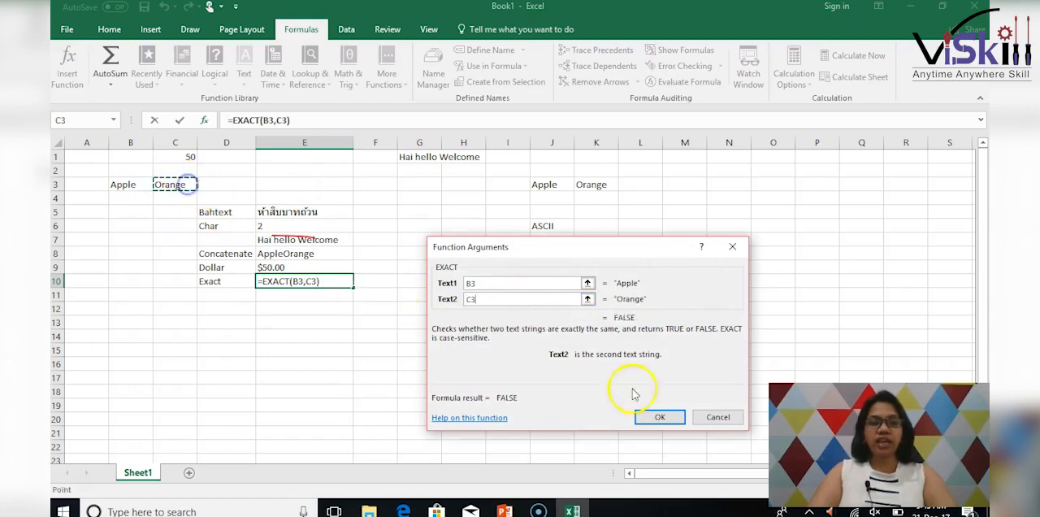
pyautogui.click(648, 417)
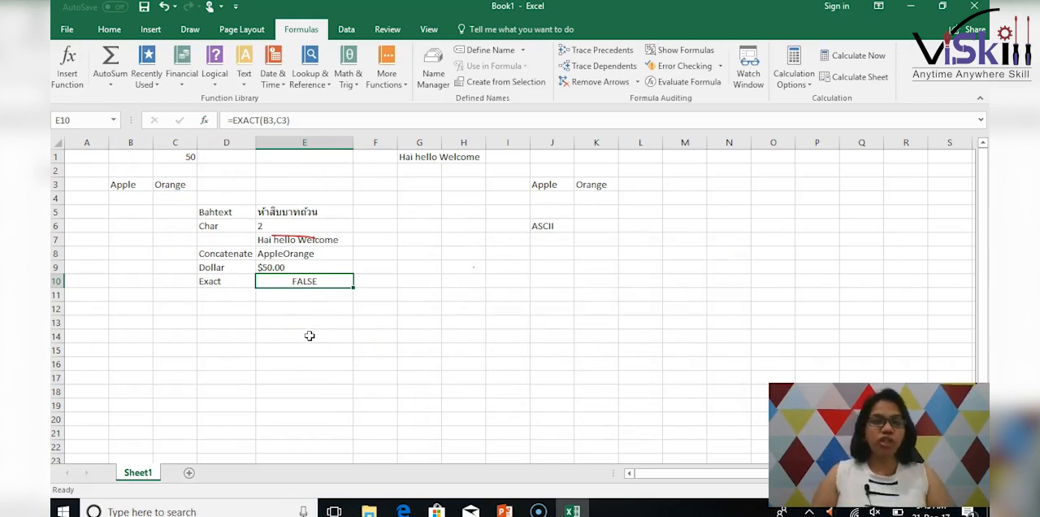
# Replace the text in cell B3 with "Orange" to test the EXACT comparison with matching words.
pyautogui.click(128, 185)
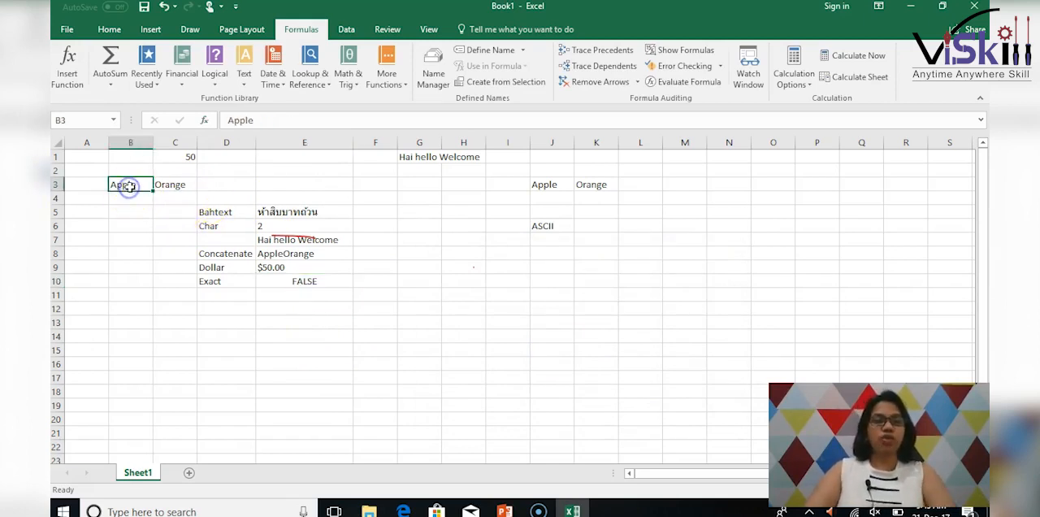
pyautogui.write('Orange')
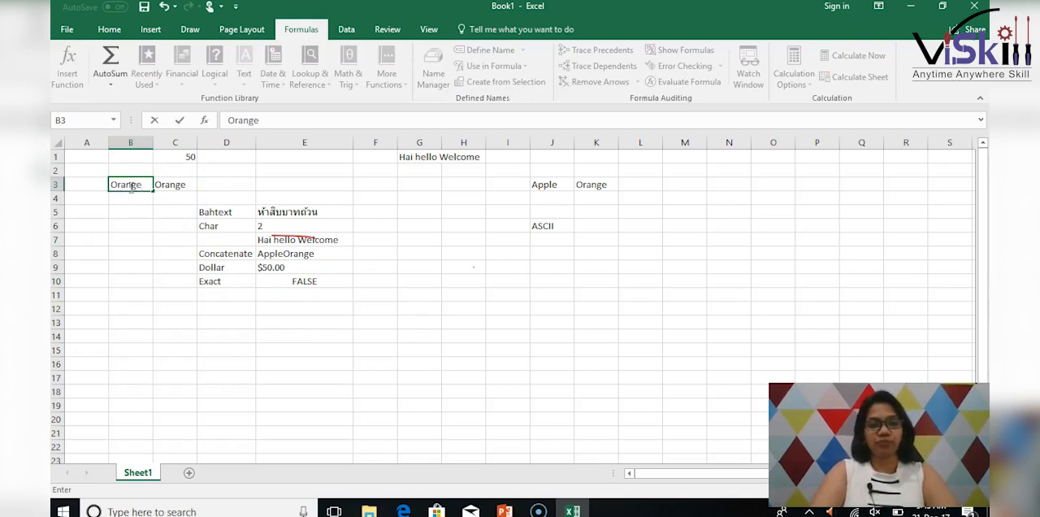
pyautogui.press('Return')
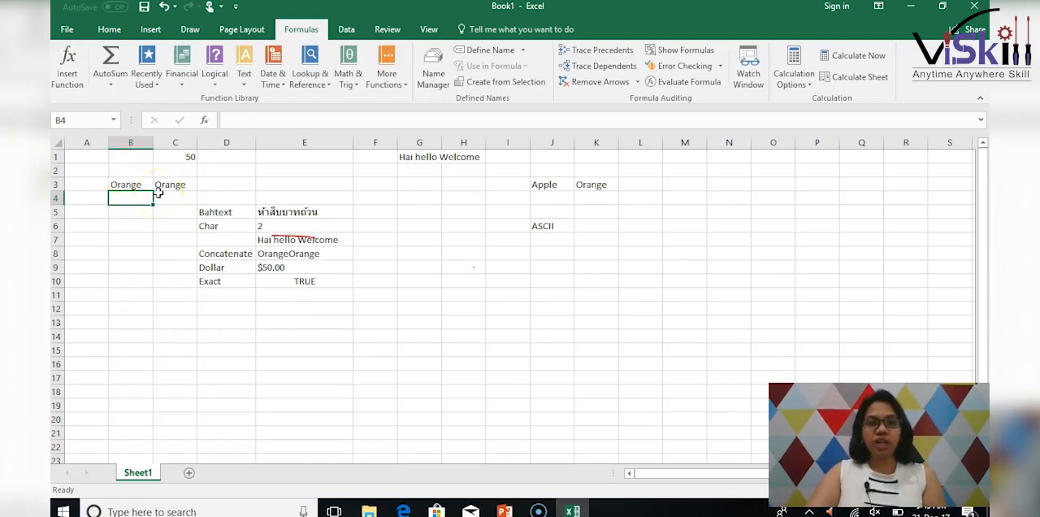
# Change the text in cell B3 to lowercase "orange" to test the case sensitivity of EXACT.
pyautogui.click(132, 183)
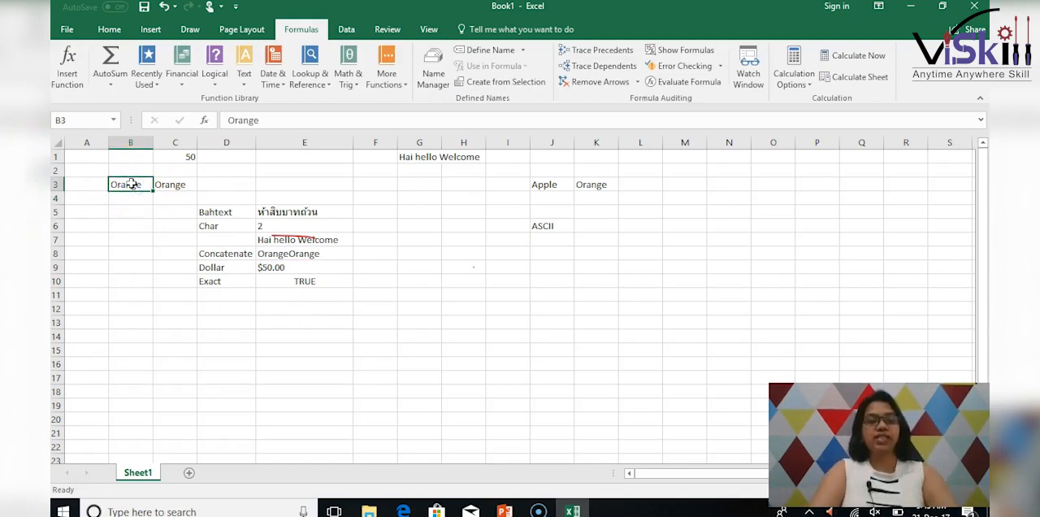
pyautogui.write('orange')
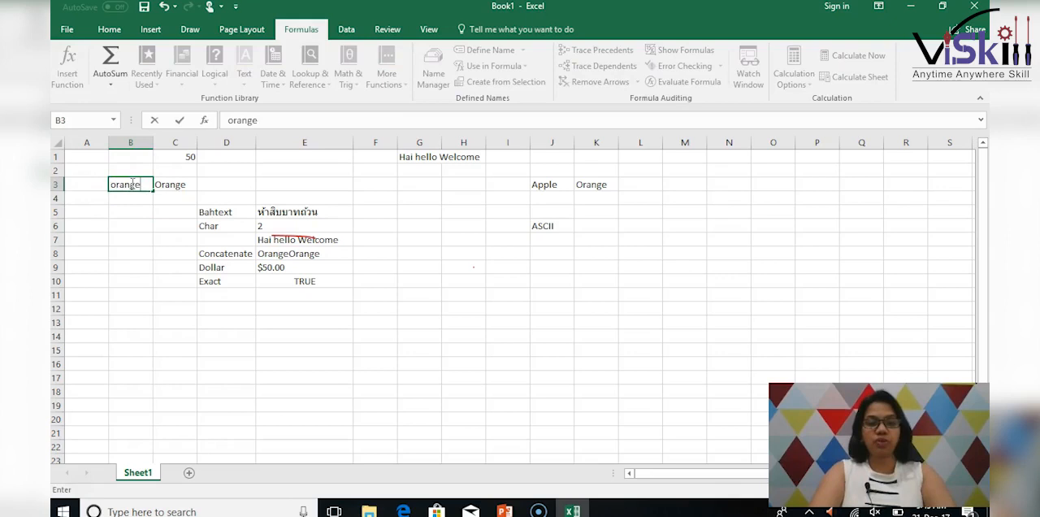
pyautogui.press('Return')
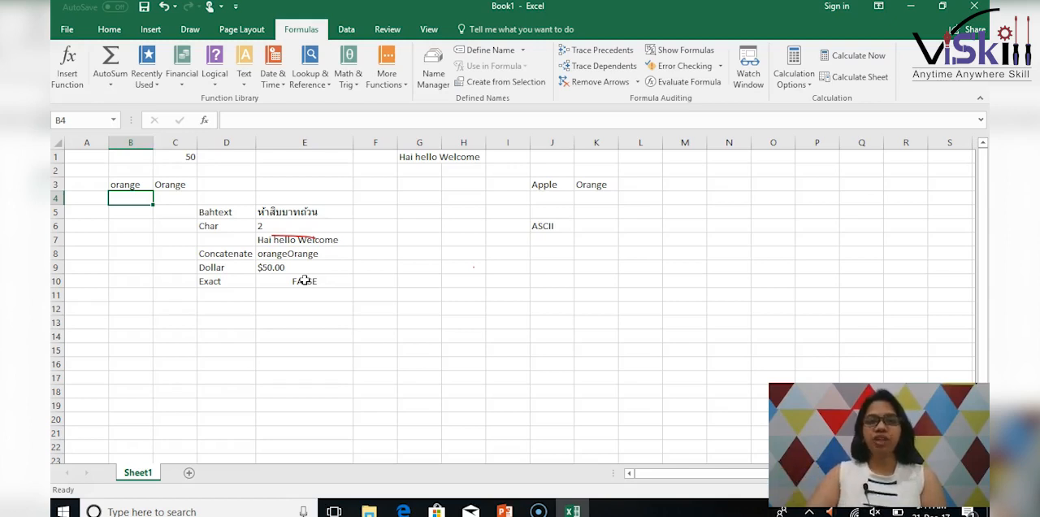
# Insert an UPPER function in cell E11 that converts the text in B3 to uppercase.
pyautogui.click(280, 296)
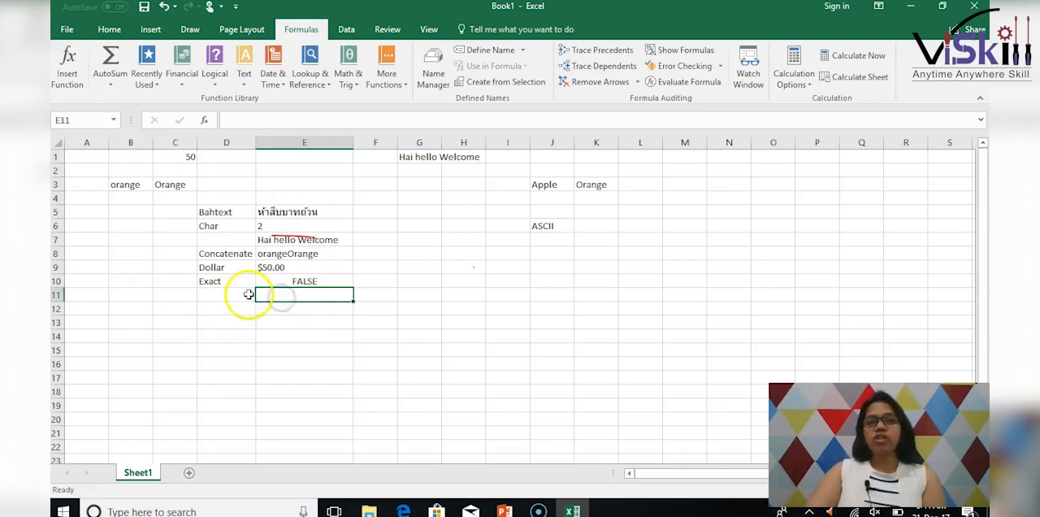
pyautogui.click(243, 69)
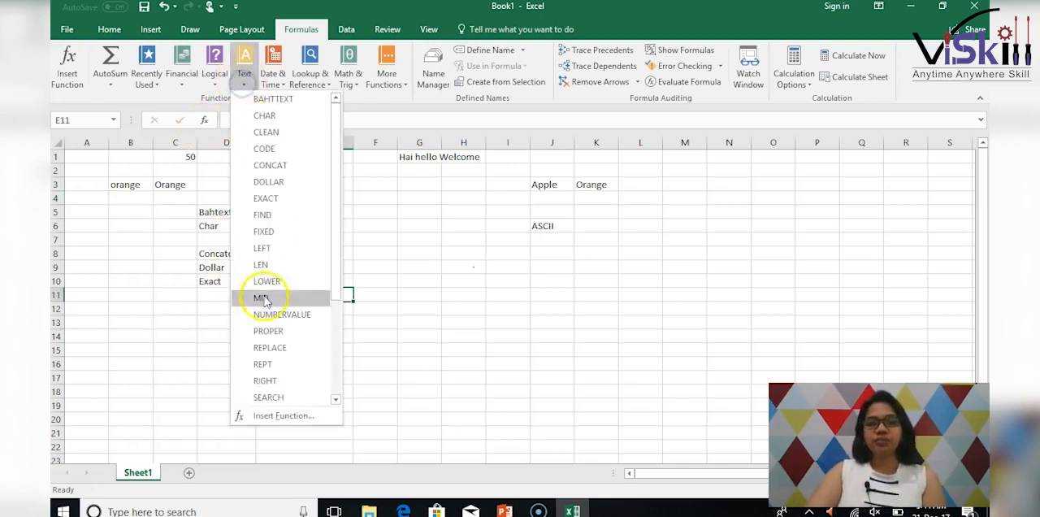
pyautogui.scroll(-3, 264, 325)
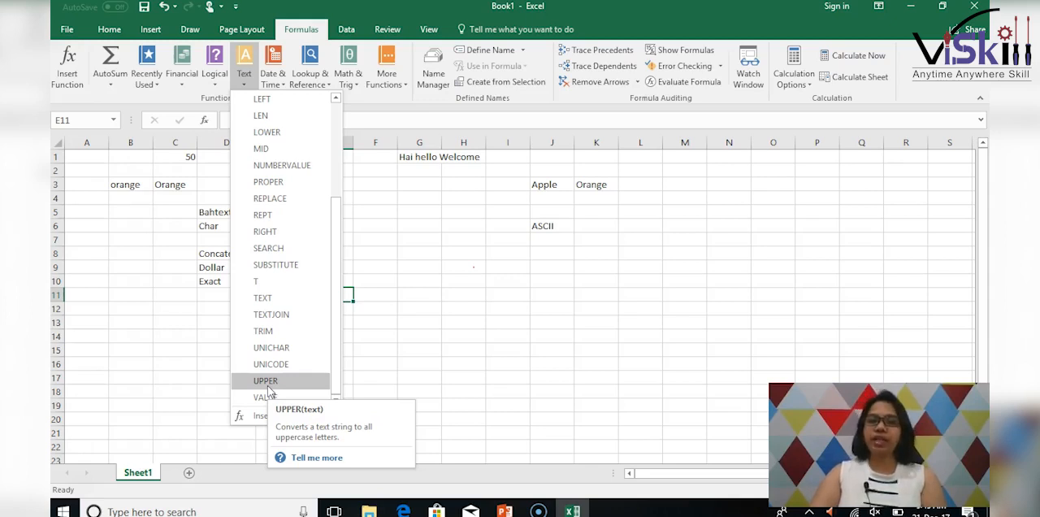
pyautogui.click(268, 386)
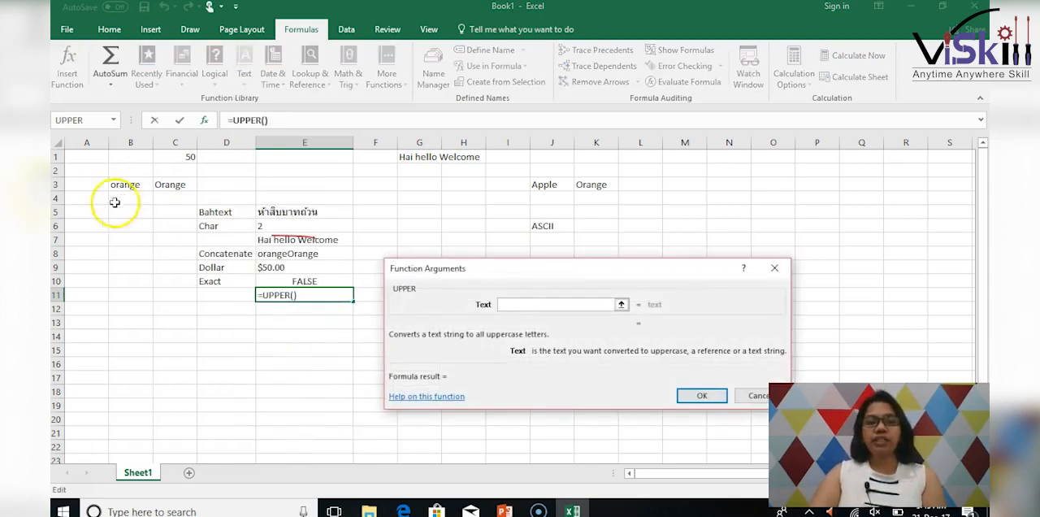
pyautogui.click(116, 185)
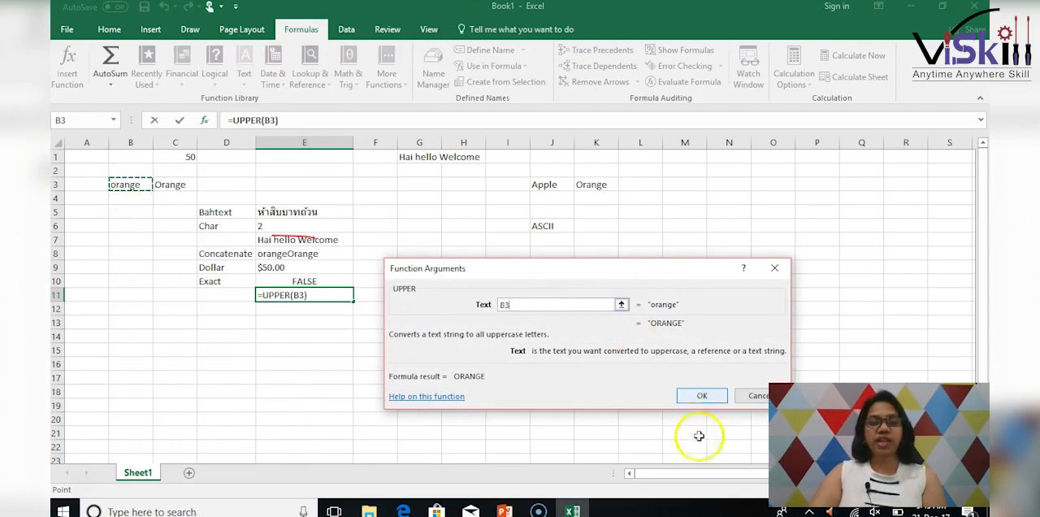
pyautogui.click(702, 396)
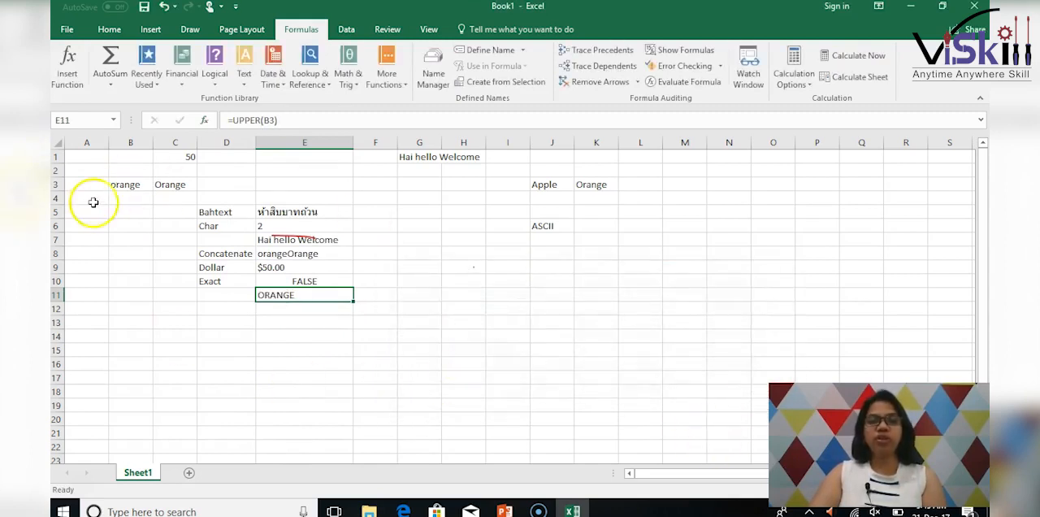